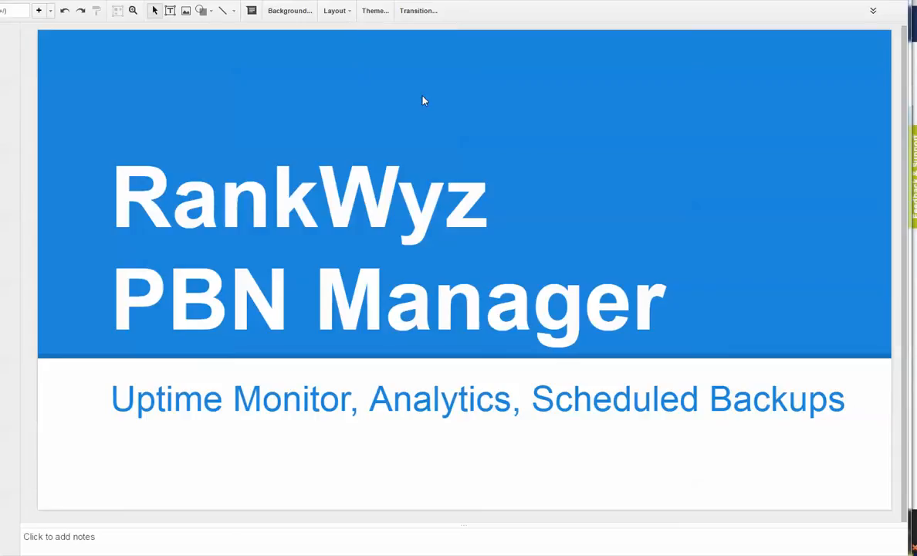
Advance one slide, then switch to the RankWyz TSN Digest project page
key(Page_Down)
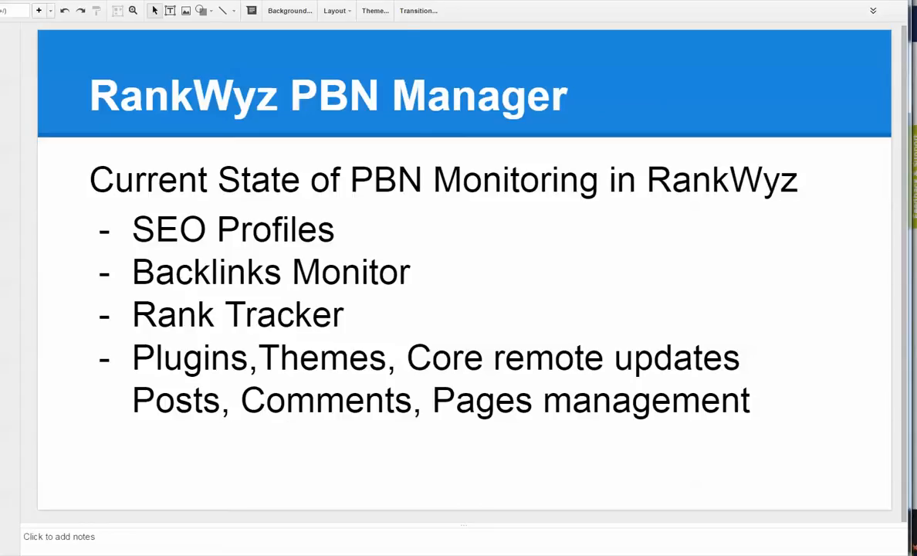
key(alt+Tab)
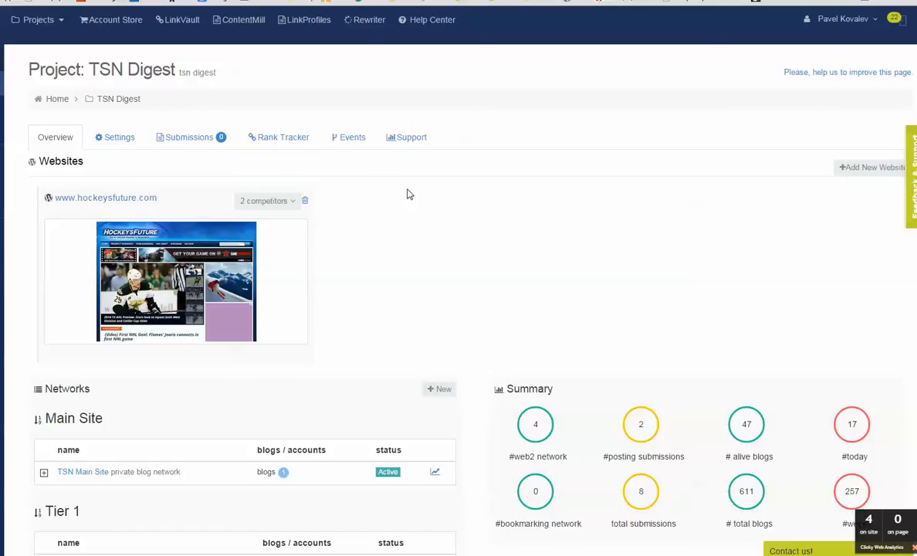
Highlight the PBN description, open the TSN Main Site network and list its blogs
click(267, 201)
click(451, 255)
scroll(361, 329, down, 2)
scroll(361, 330, down, 2)
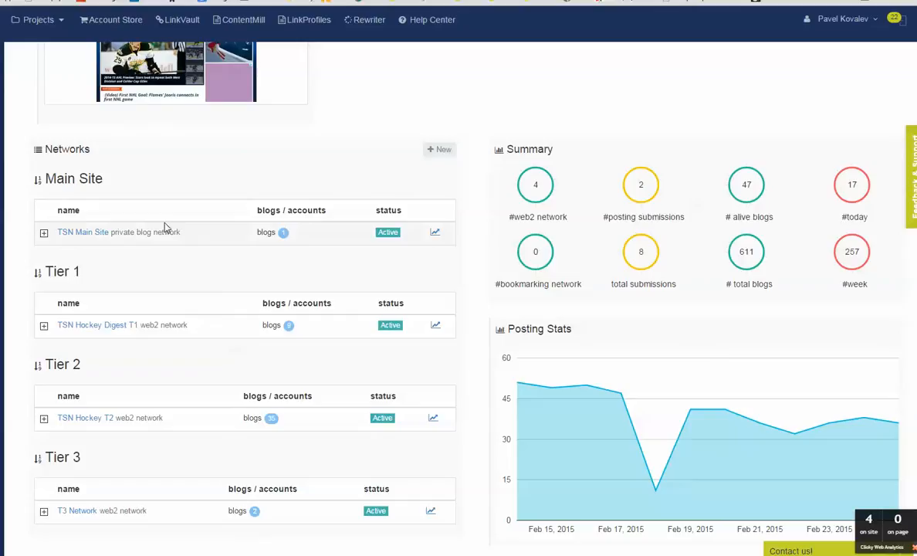
scroll(121, 268, down, 1)
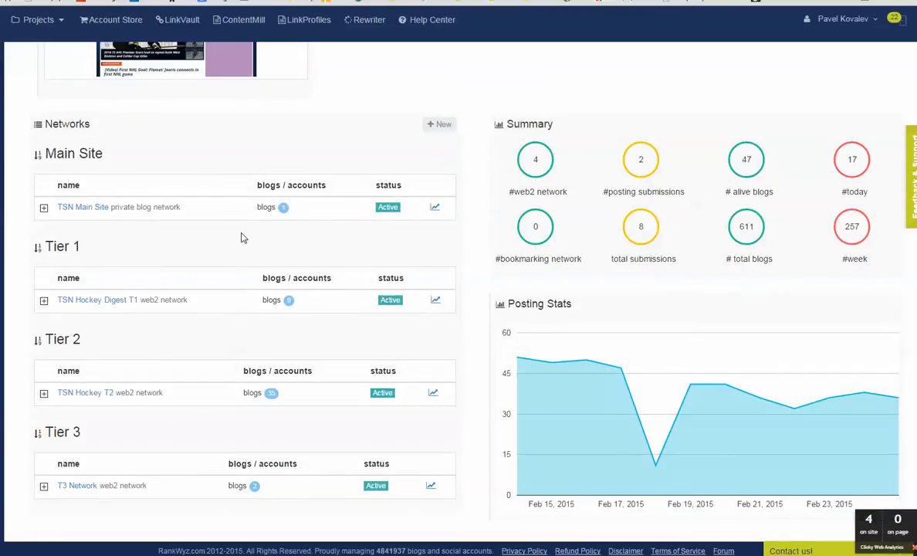
drag(180, 206, 108, 212)
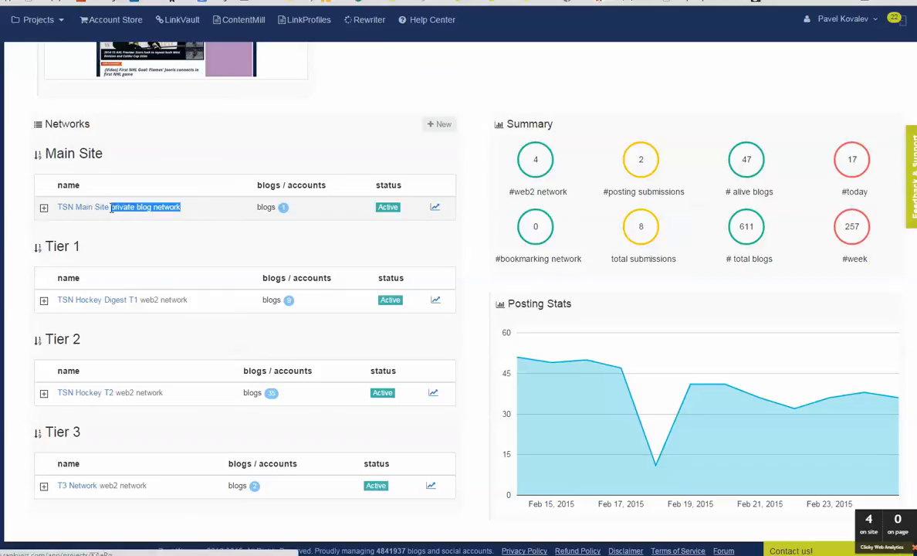
click(83, 207)
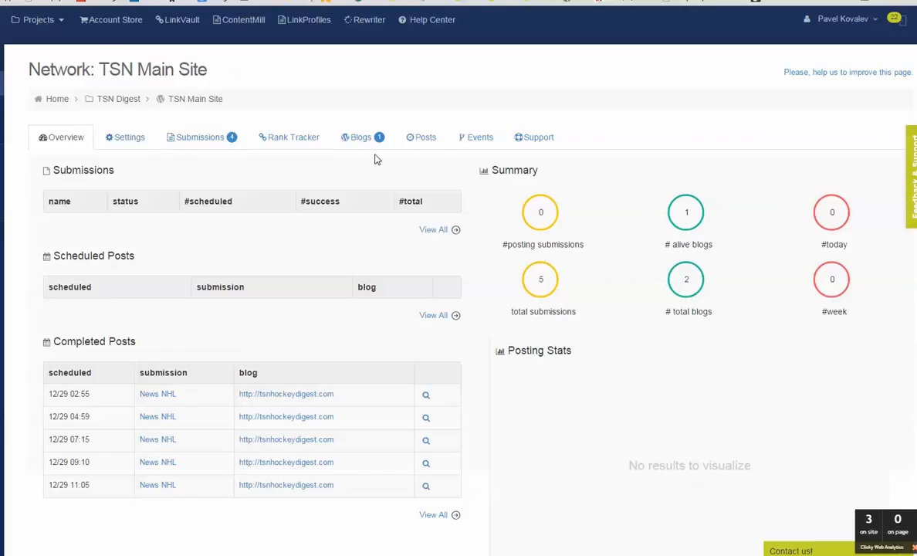
click(356, 137)
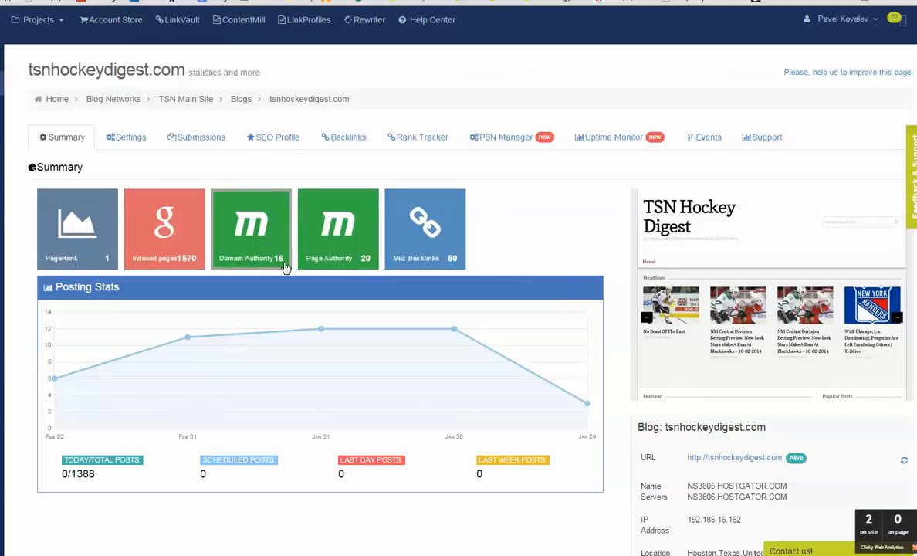
scroll(518, 259, down, 1)
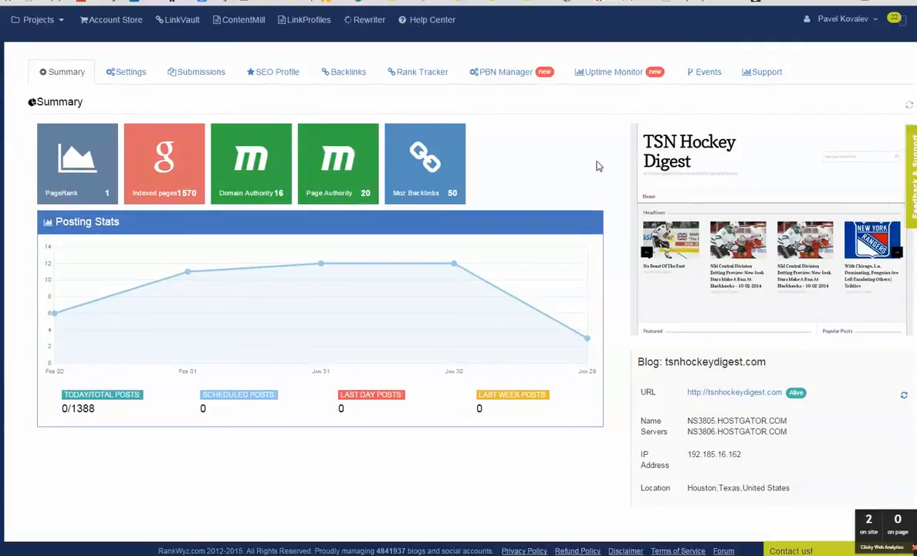
scroll(530, 196, up, 1)
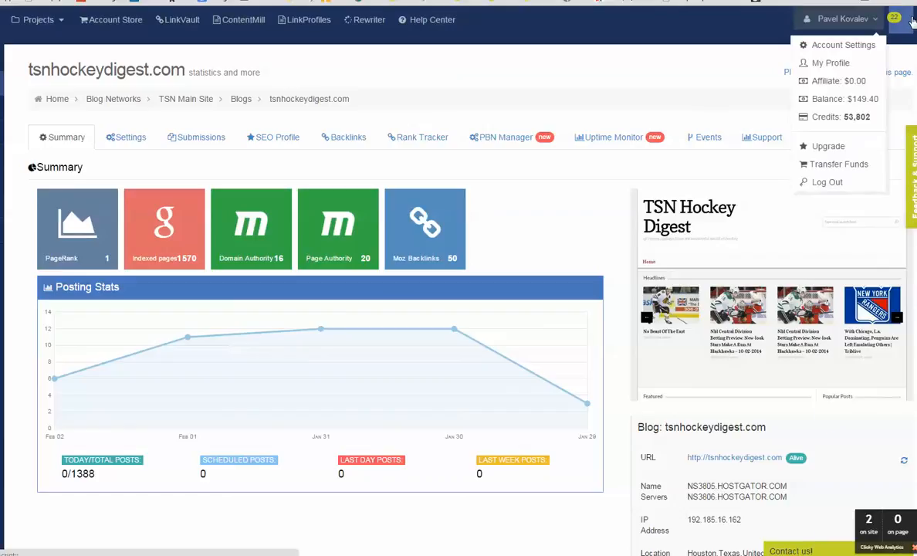
Glance at the recent alerts, then bring up the tsnhockeydigest.com SEO Profile
click(895, 18)
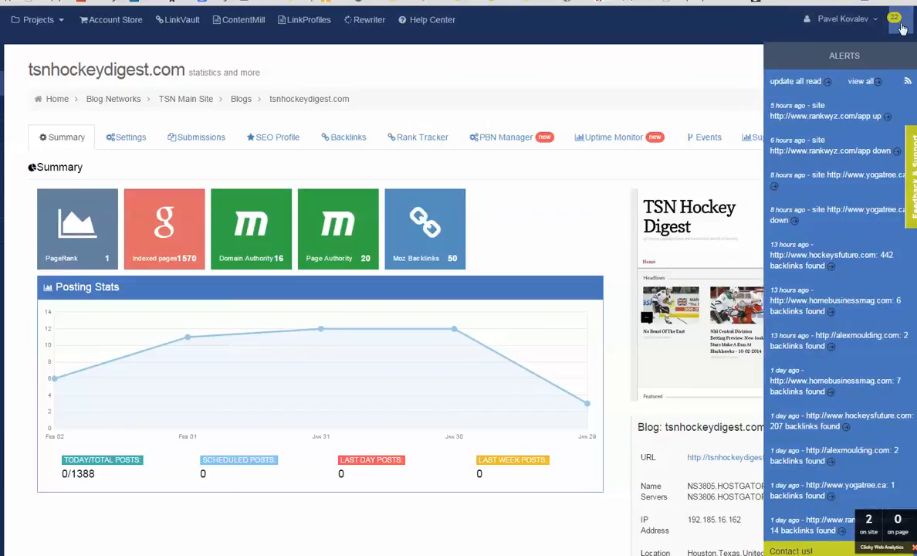
click(833, 23)
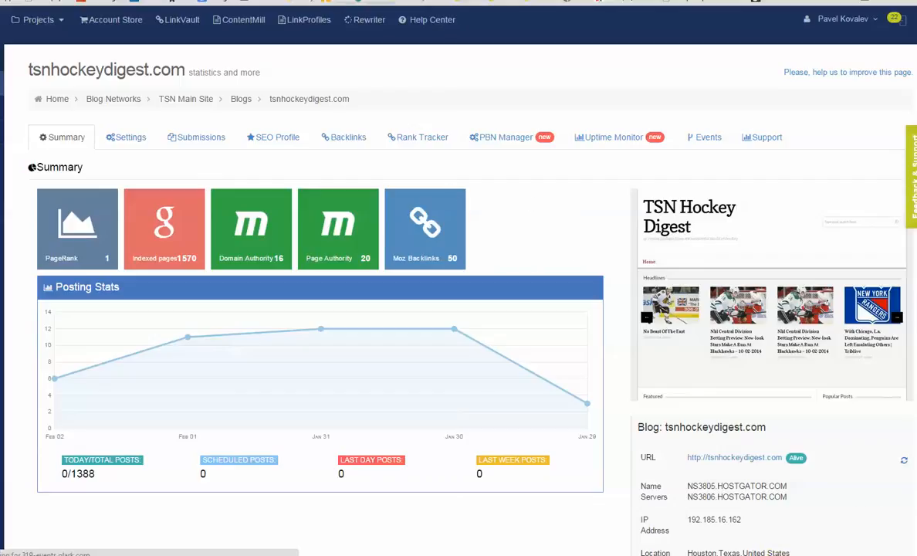
click(366, 199)
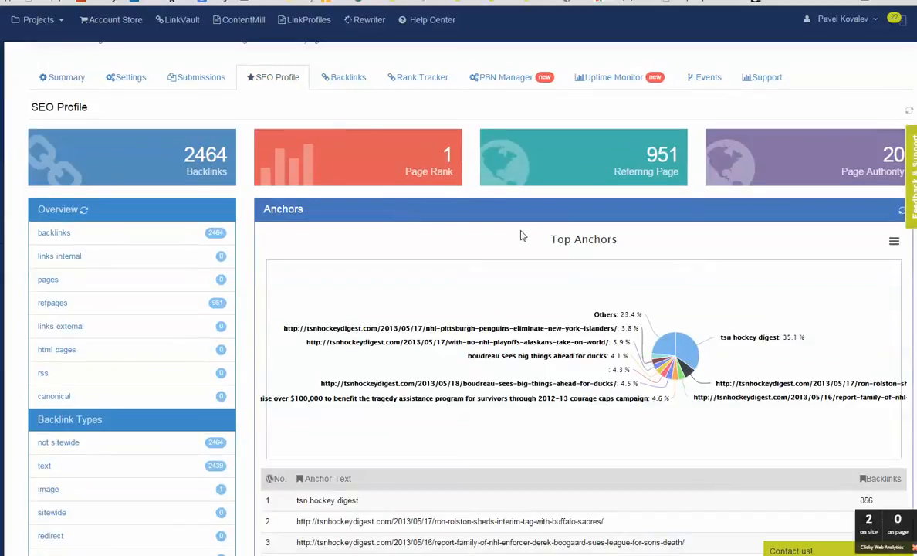
scroll(409, 214, down, 5)
scroll(277, 228, up, 3)
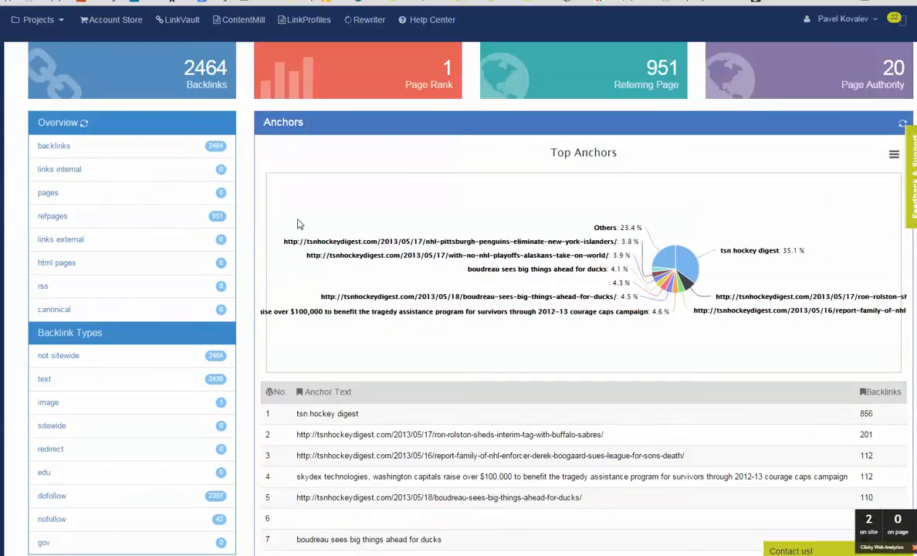
scroll(162, 224, up, 5)
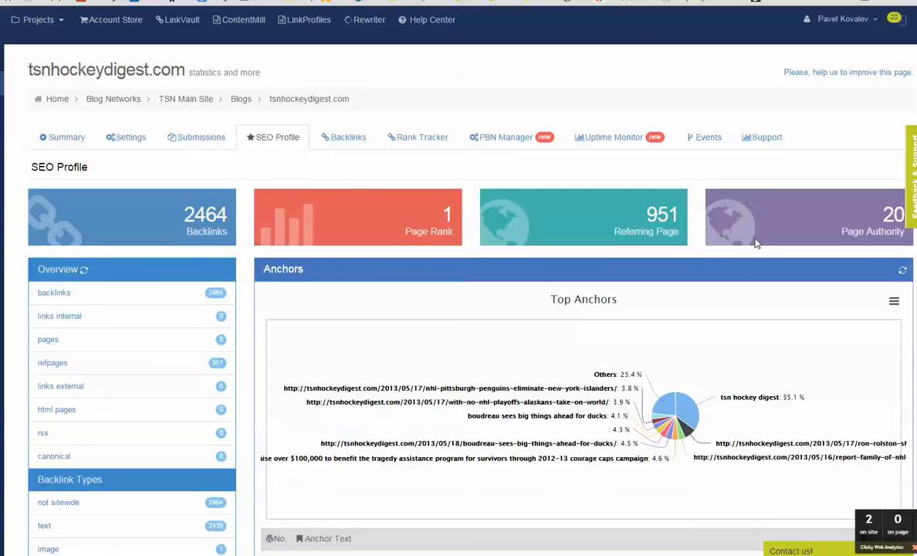
scroll(749, 240, down, 8)
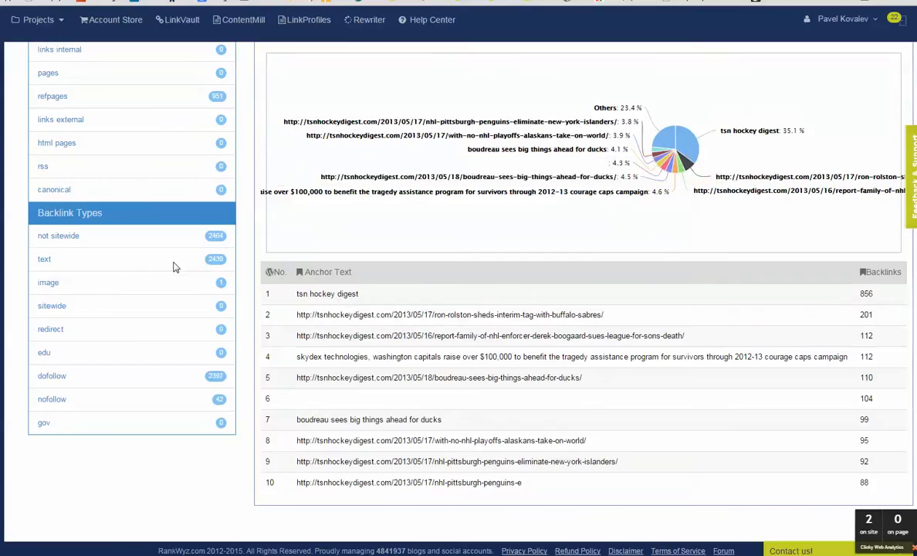
scroll(350, 308, up, 8)
click(845, 19)
click(894, 19)
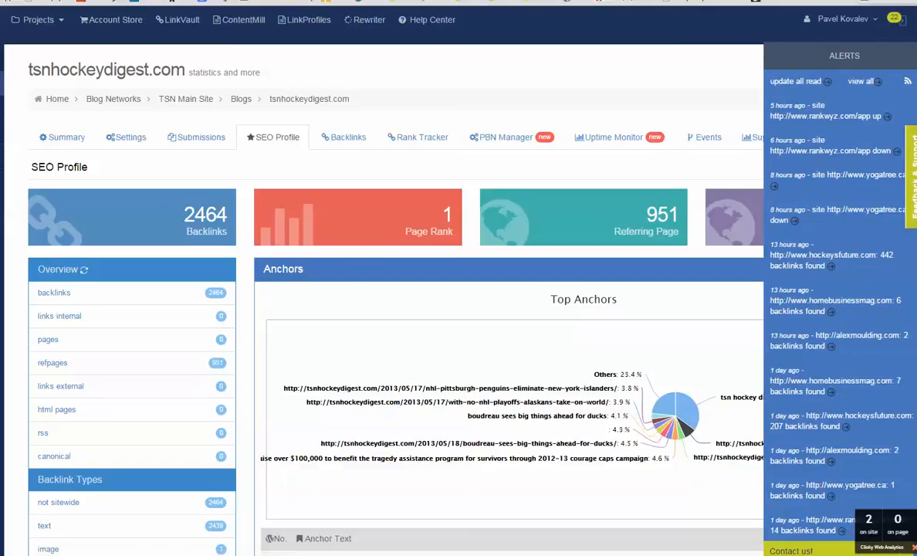
click(893, 18)
click(845, 19)
click(386, 162)
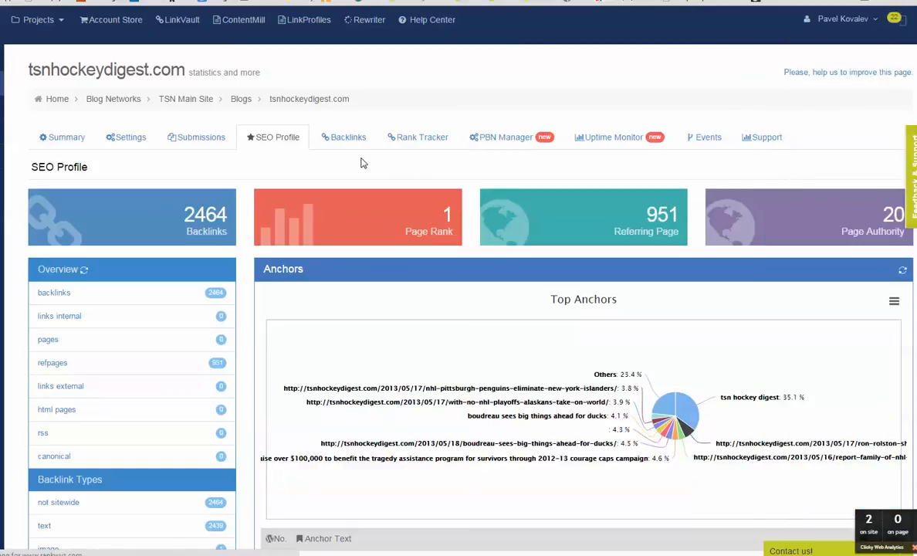
Review the blog's Backlinks report, then move to its Rank Tracker
click(343, 138)
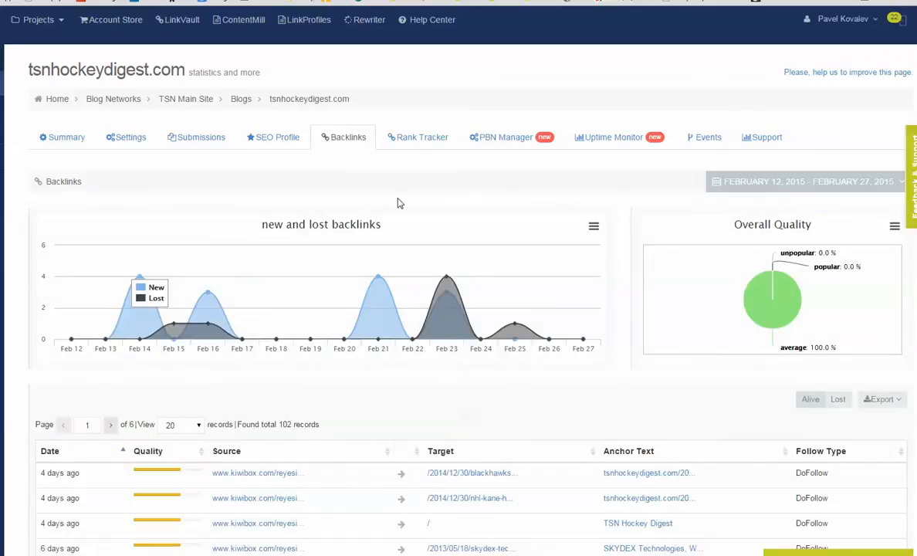
scroll(494, 308, down, 5)
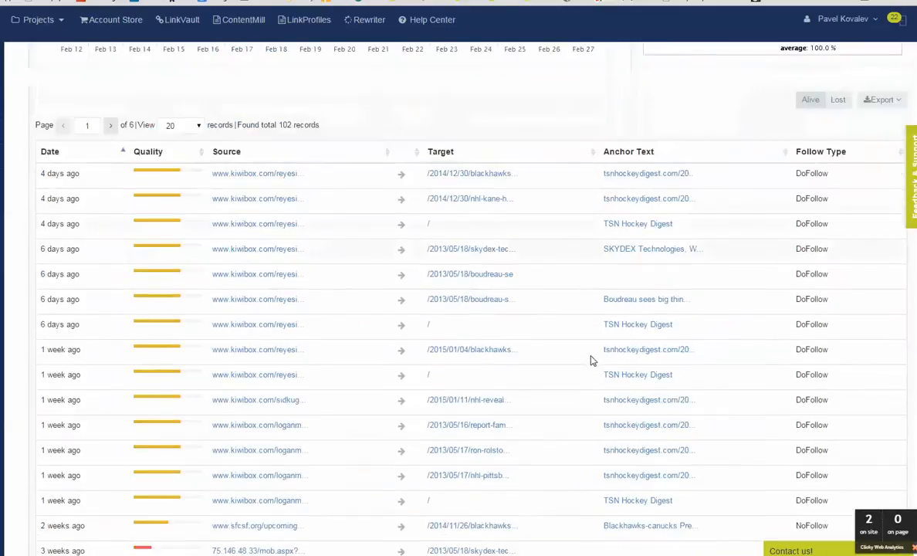
scroll(493, 309, down, 3)
scroll(376, 318, up, 5)
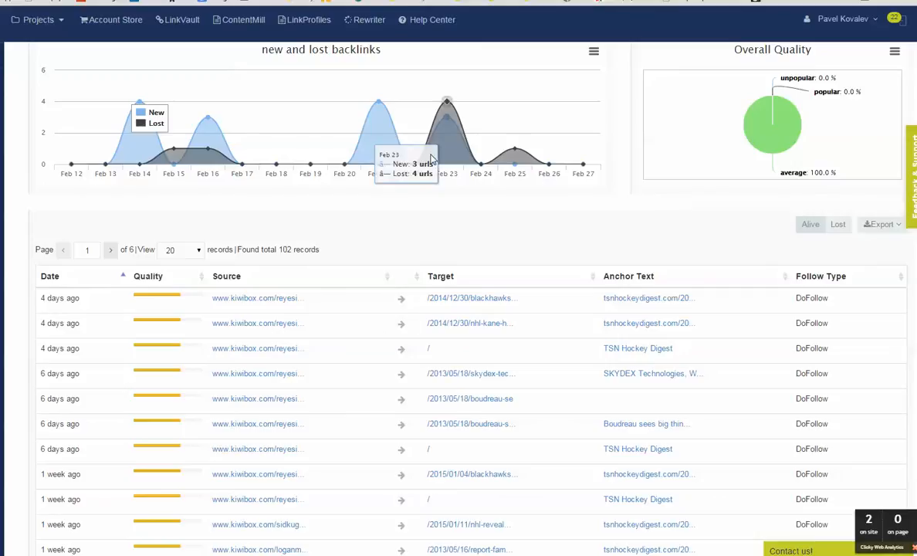
mouse_move(139, 164)
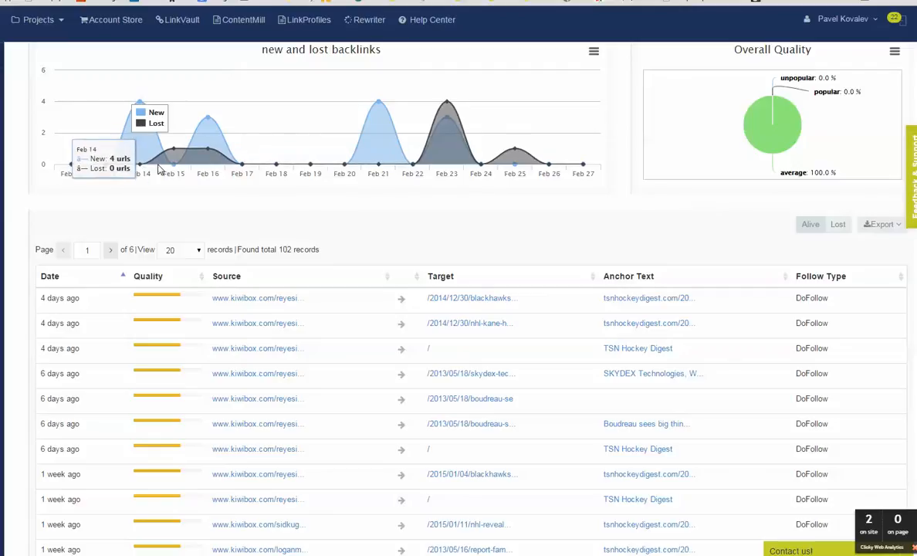
scroll(70, 154, up, 1)
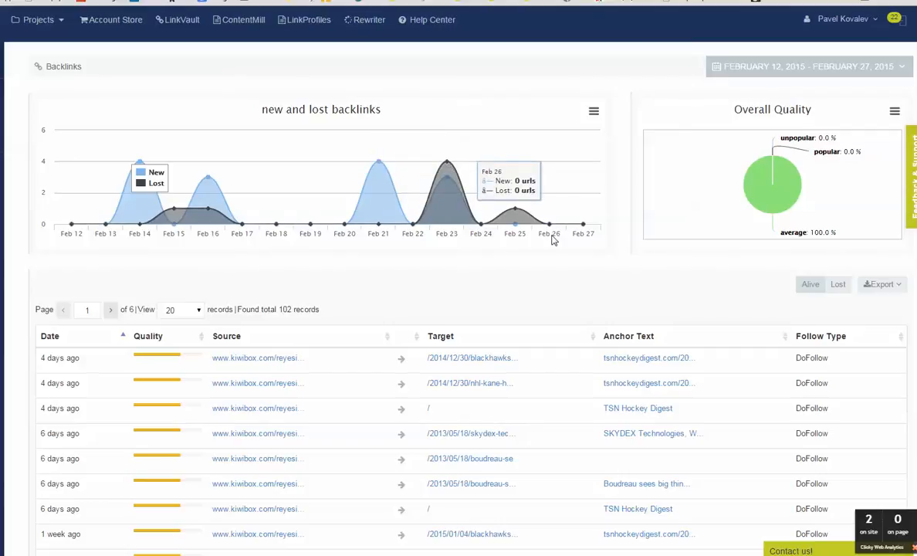
scroll(706, 299, down, 3)
scroll(707, 300, down, 5)
scroll(679, 293, up, 8)
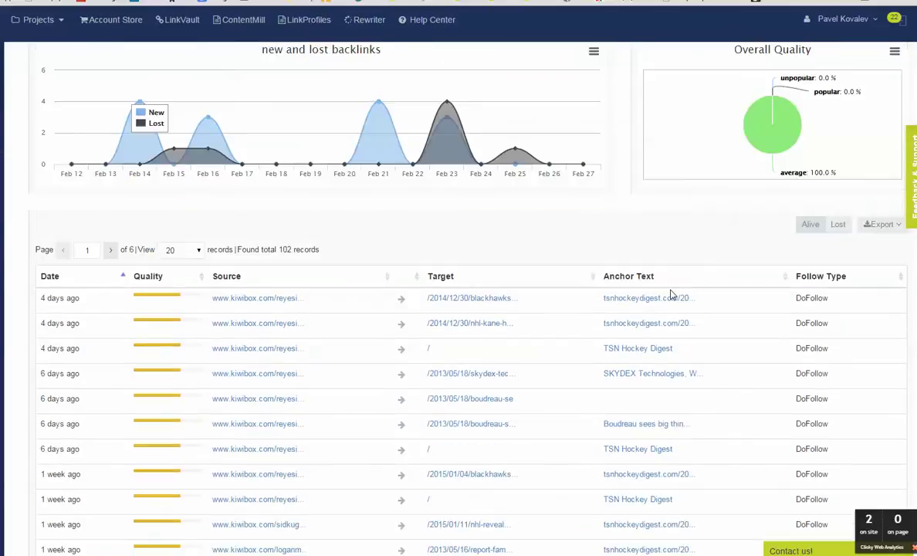
scroll(671, 289, down, 1)
scroll(671, 289, up, 5)
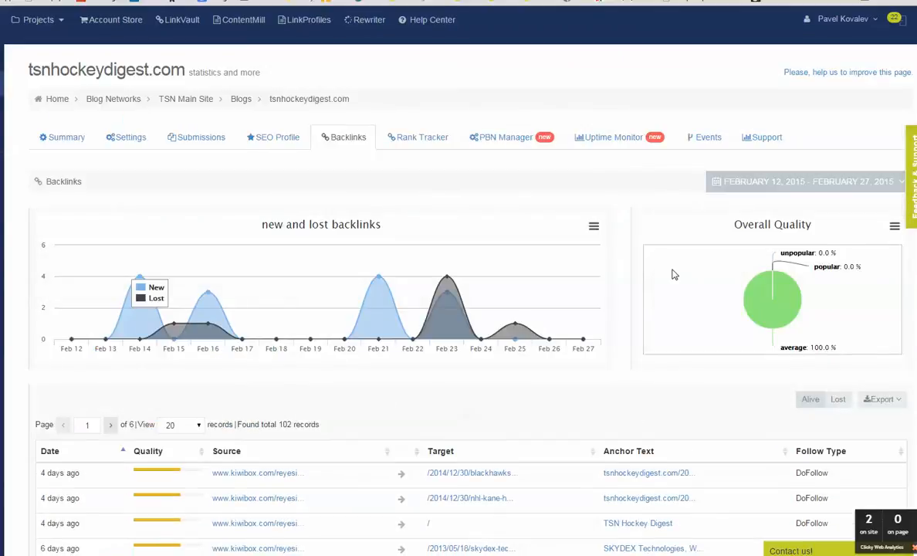
click(418, 137)
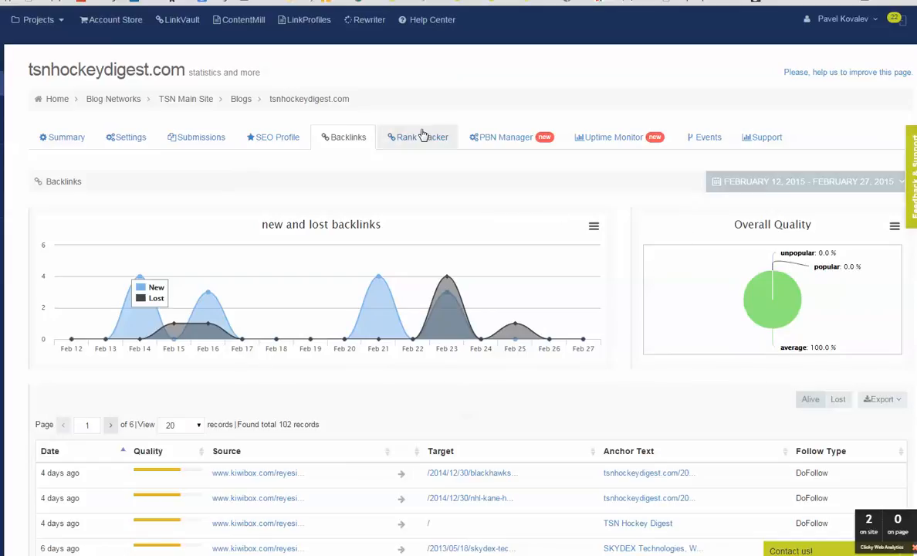
mouse_move(461, 254)
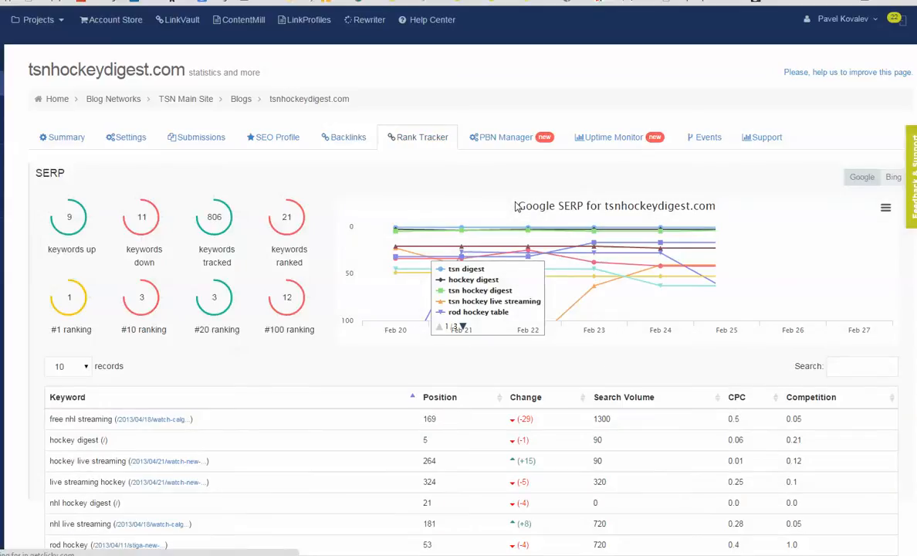
scroll(621, 227, down, 3)
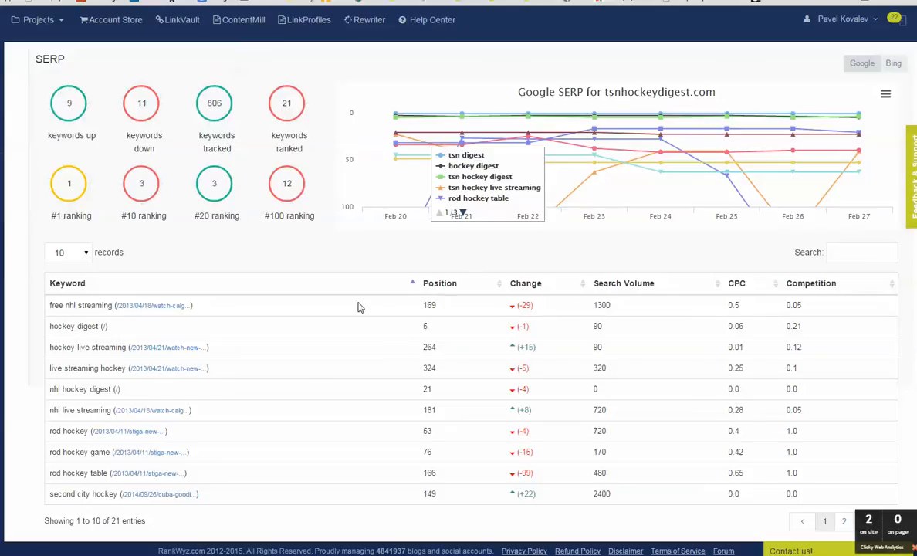
scroll(423, 93, up, 3)
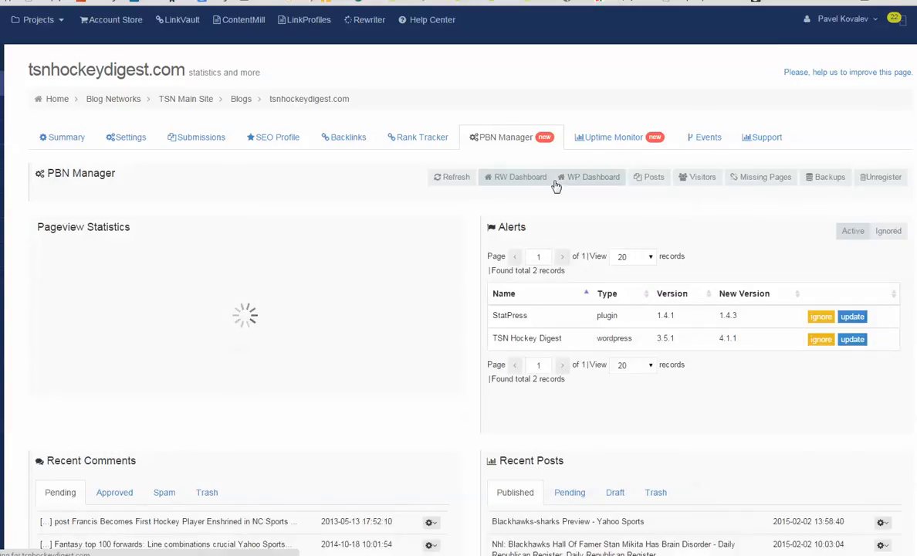
scroll(322, 230, down, 2)
scroll(321, 231, down, 2)
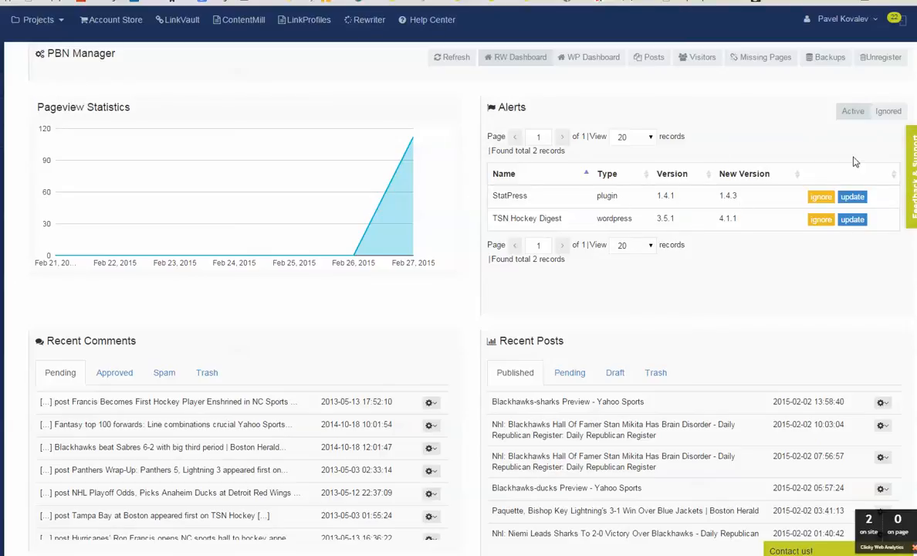
Toggle between ignored and active update alerts, and approved and pending comments
click(888, 111)
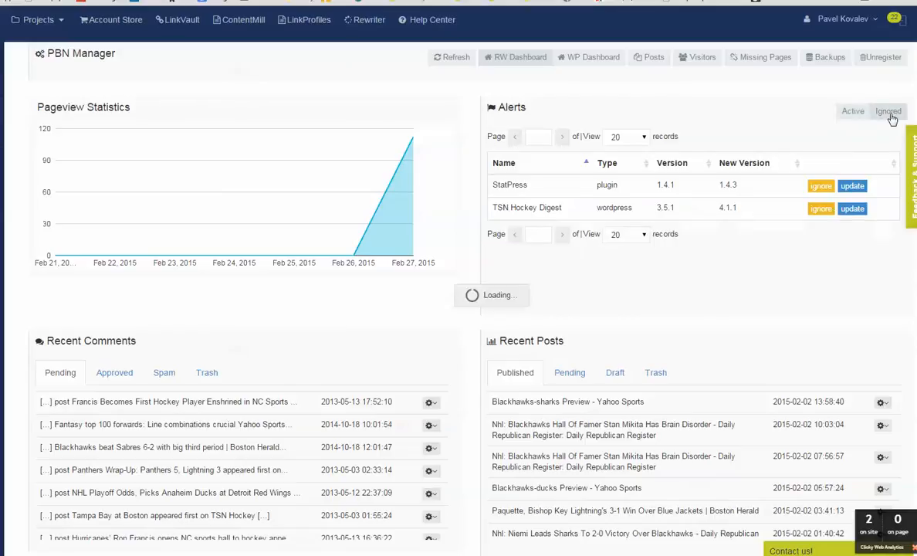
click(852, 111)
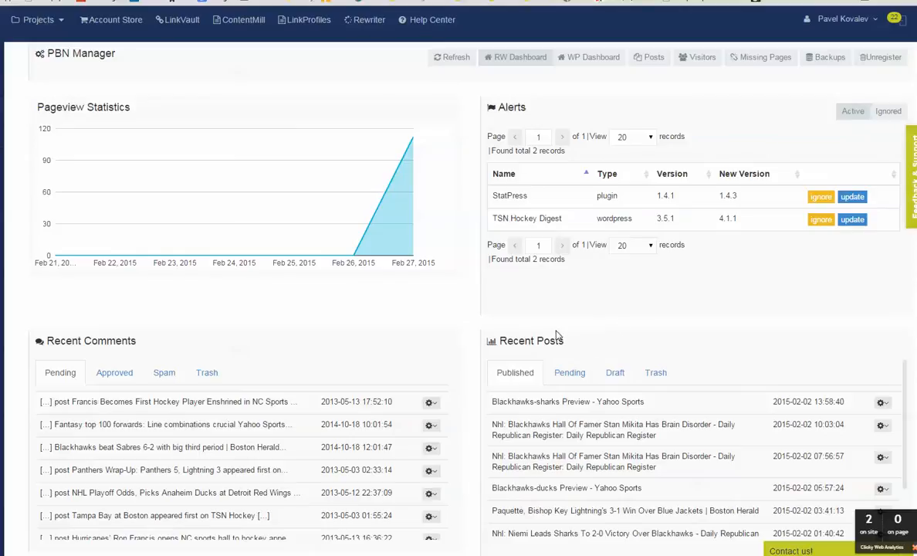
scroll(554, 318, down, 3)
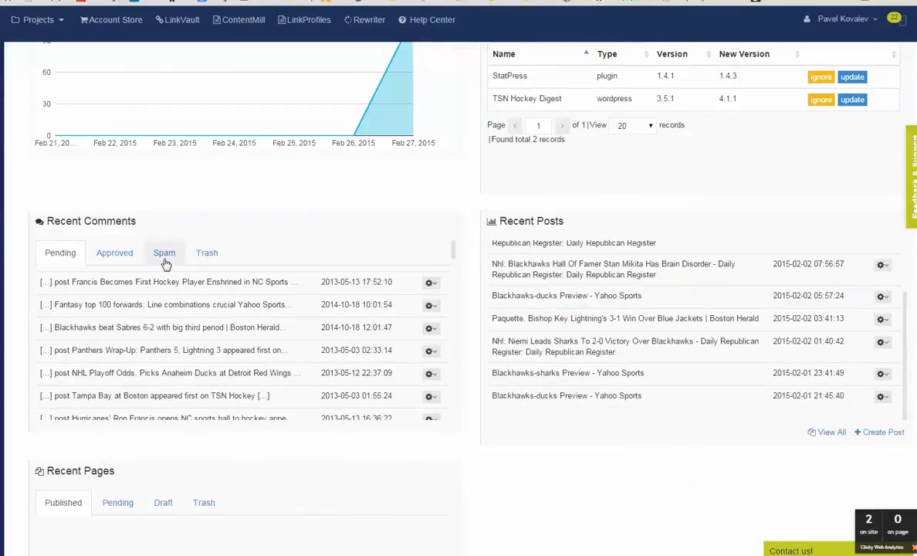
click(114, 252)
click(60, 252)
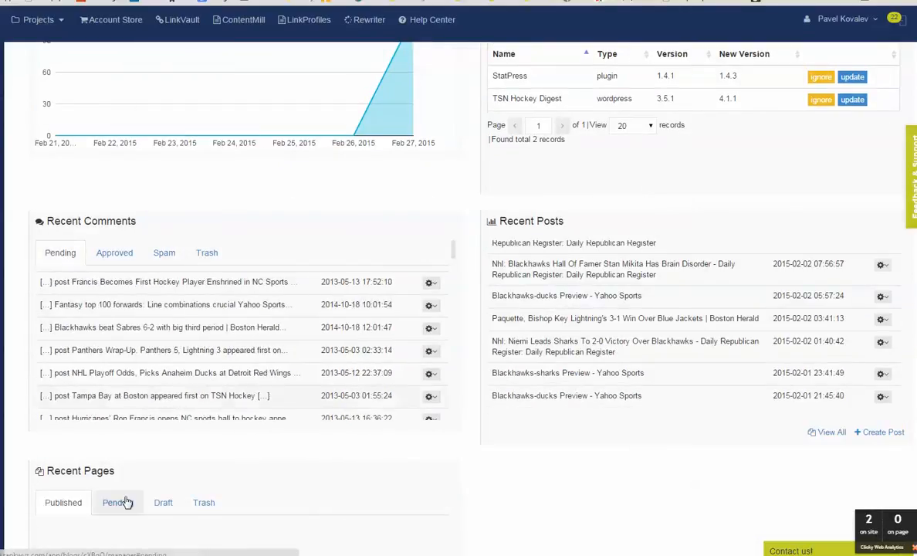
scroll(432, 331, up, 3)
scroll(679, 371, down, 5)
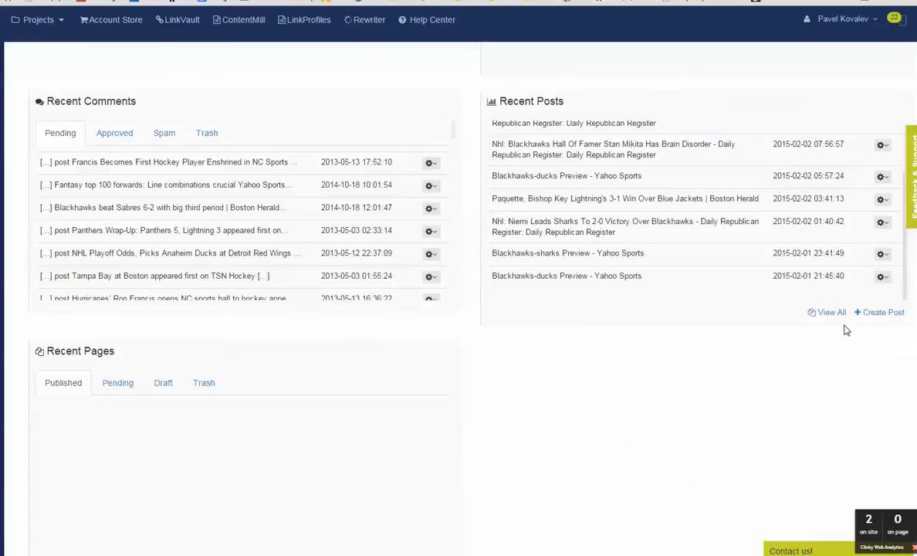
scroll(679, 347, up, 6)
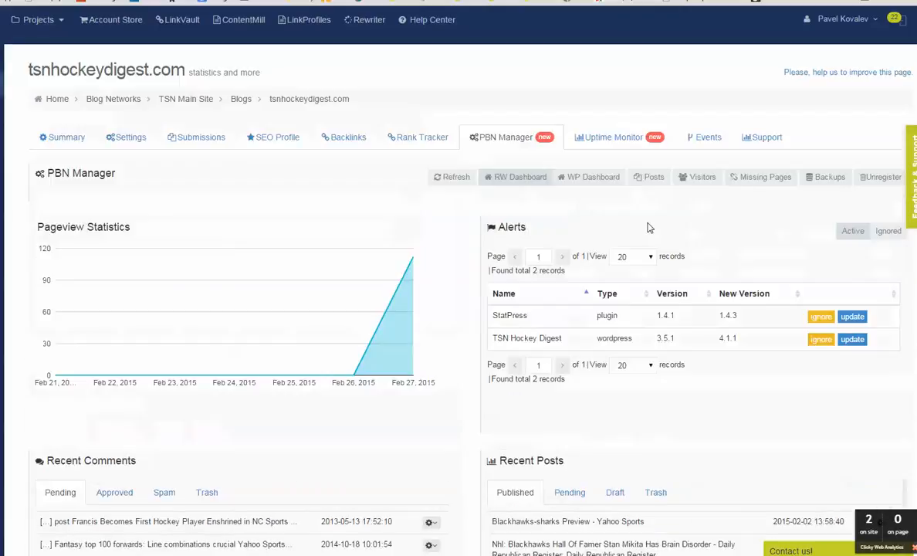
Load the site's WordPress admin dashboard, then switch back to the slides
click(588, 176)
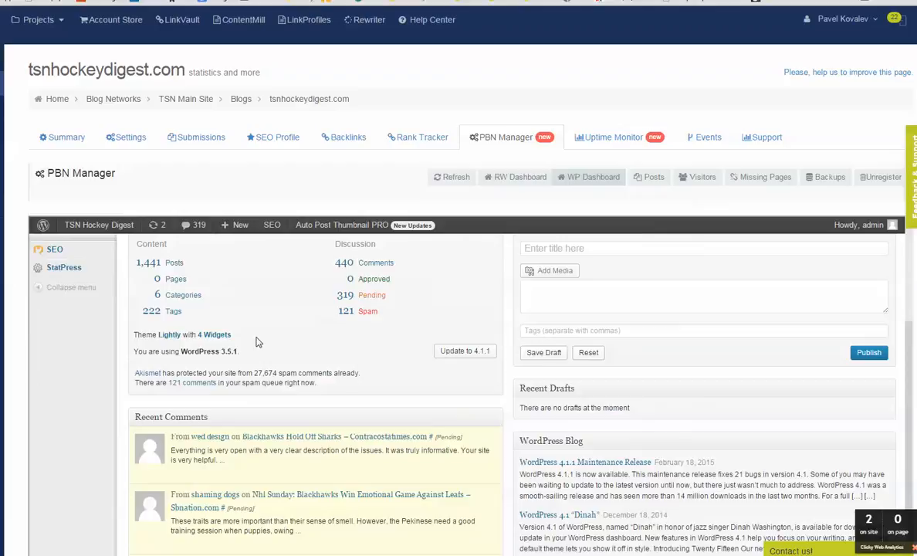
scroll(231, 308, up, 5)
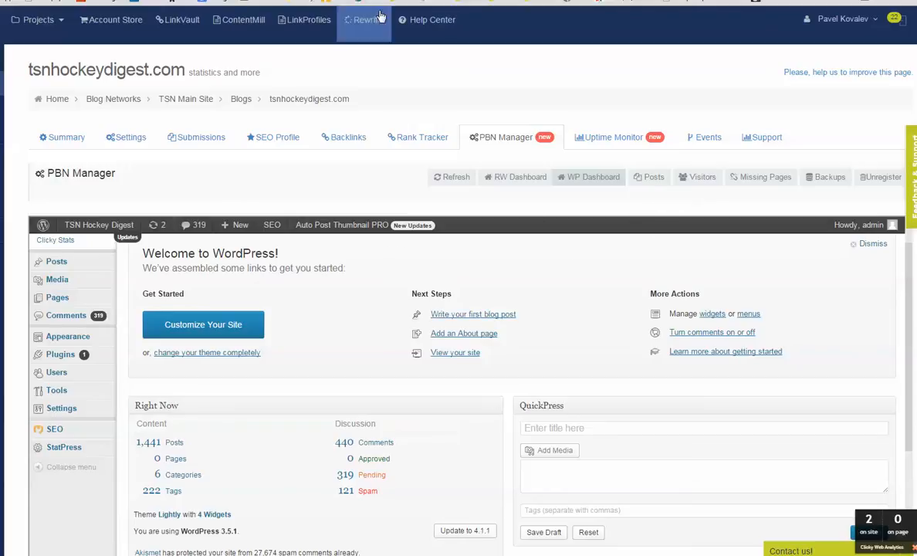
key(alt+Tab)
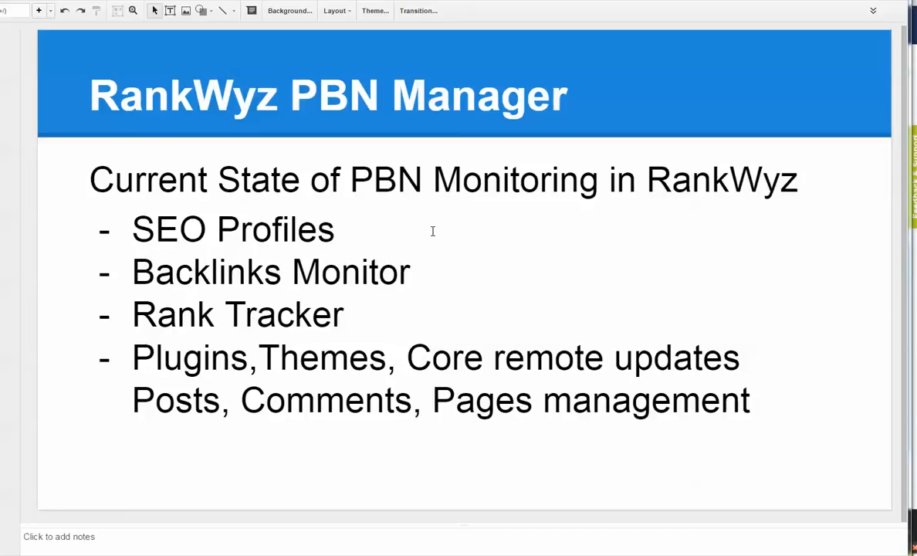
Advance to the Uptime Monitor slide, then return to the RankWyz site page
key(Page_Down)
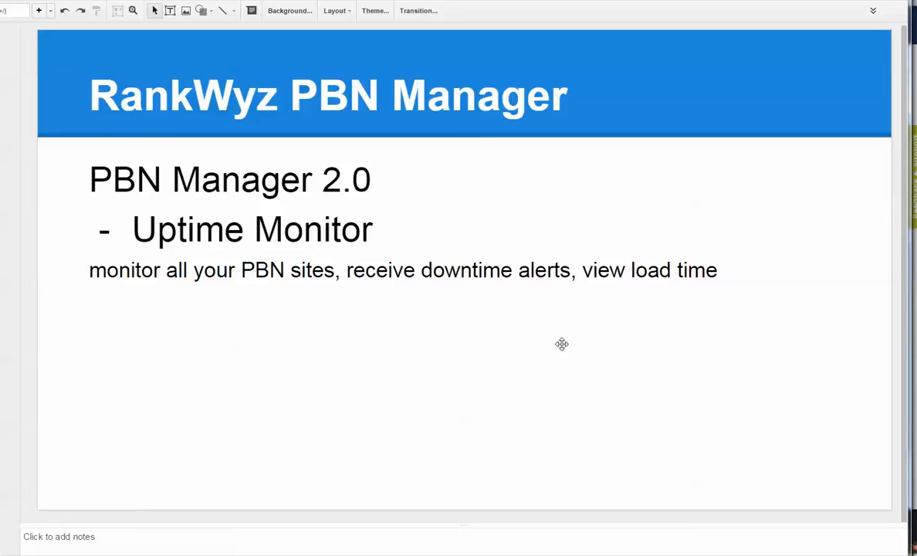
key(alt+Tab)
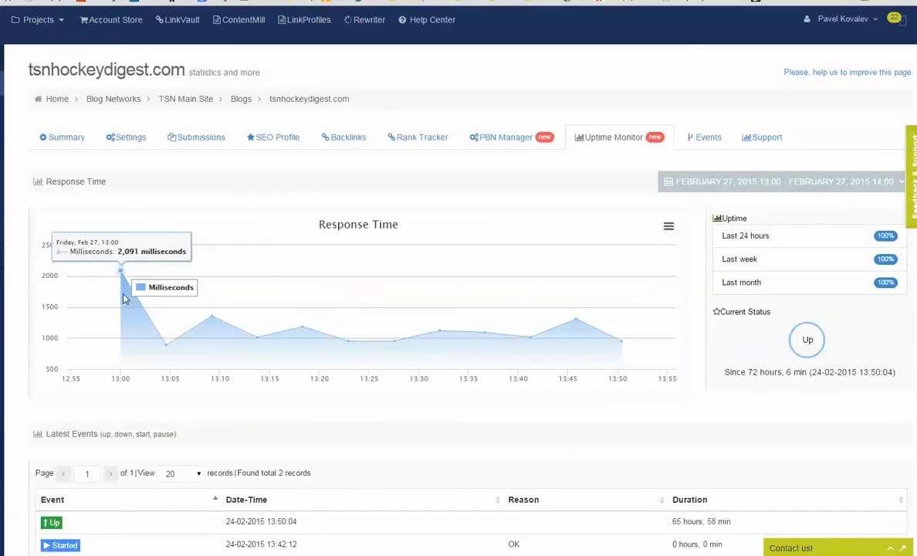
scroll(125, 289, down, 1)
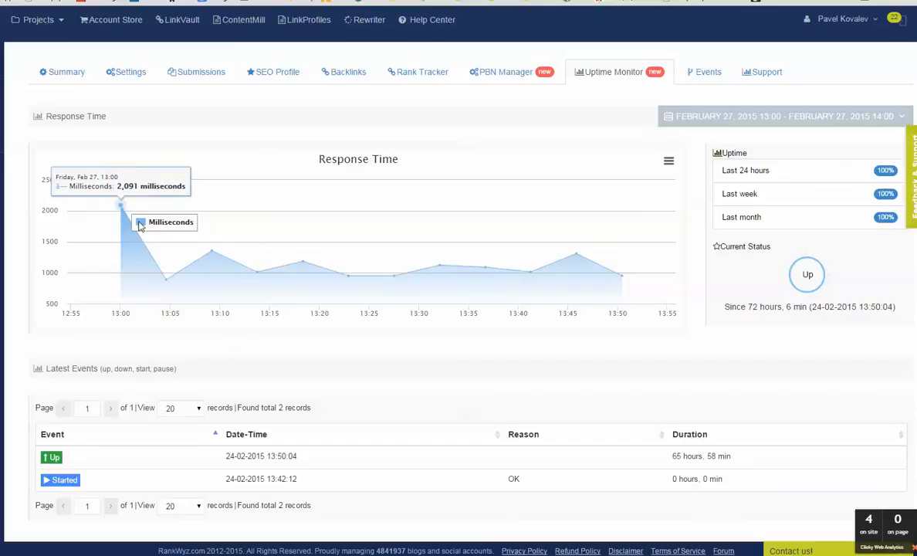
Set the uptime response-time chart range to Last 24 hours
click(778, 116)
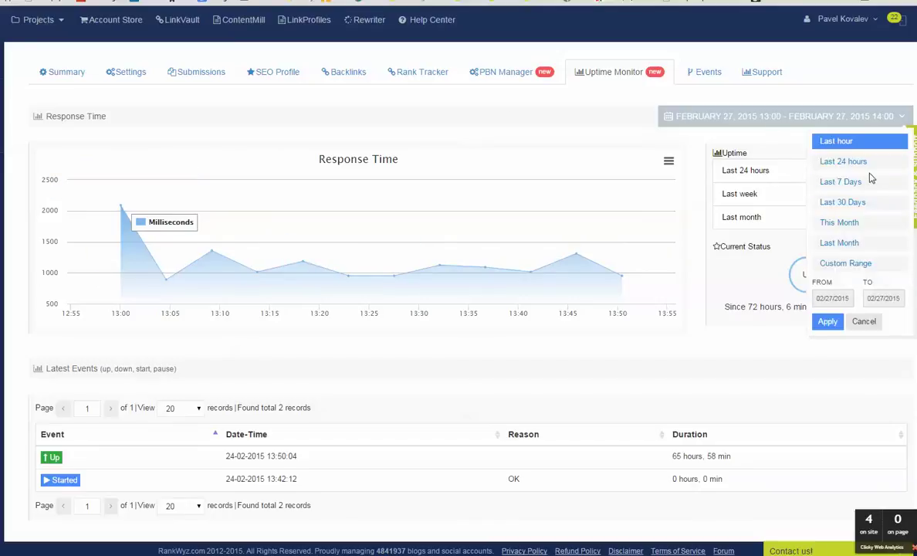
click(842, 160)
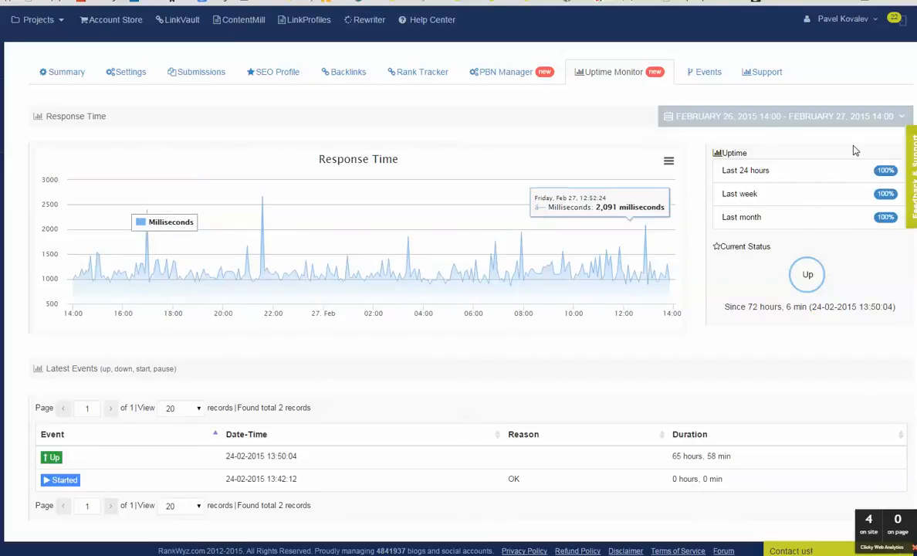
click(891, 118)
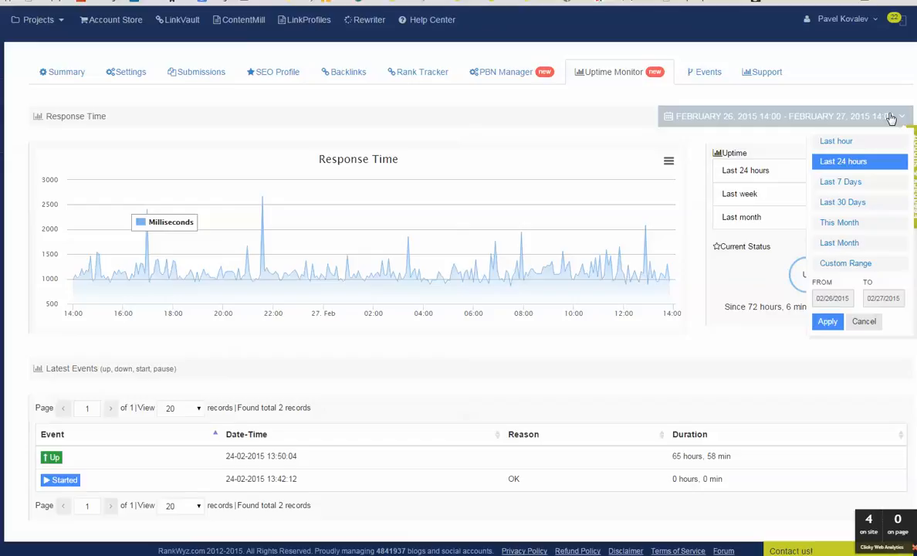
click(746, 93)
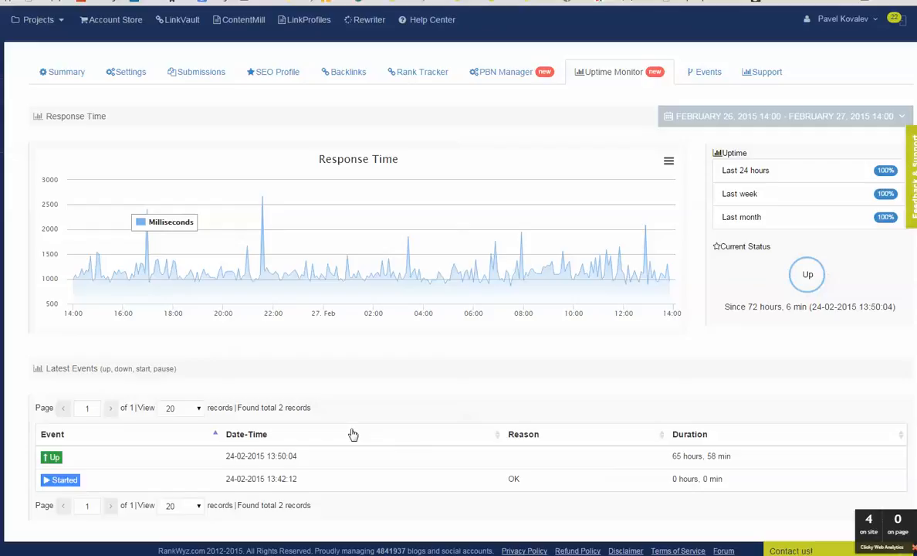
Bring up the recent alerts feed, briefly touching the account menu
click(895, 19)
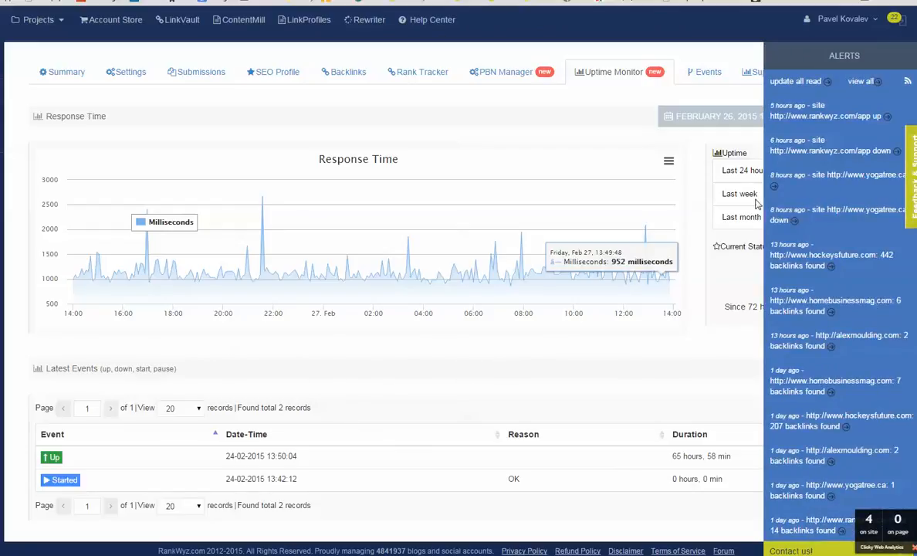
click(843, 19)
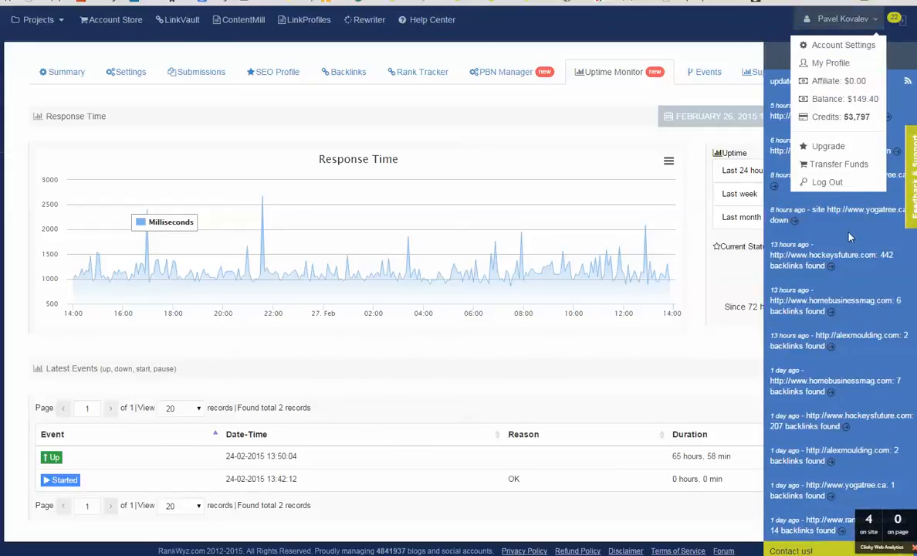
click(787, 215)
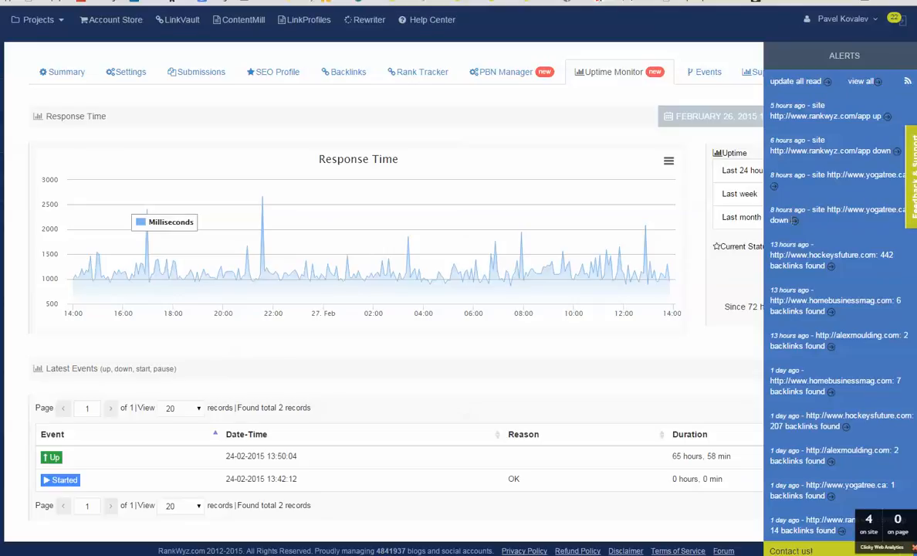
From the yogatree.ca down alert, open that site's uptime history in a new tab
right_click(794, 221)
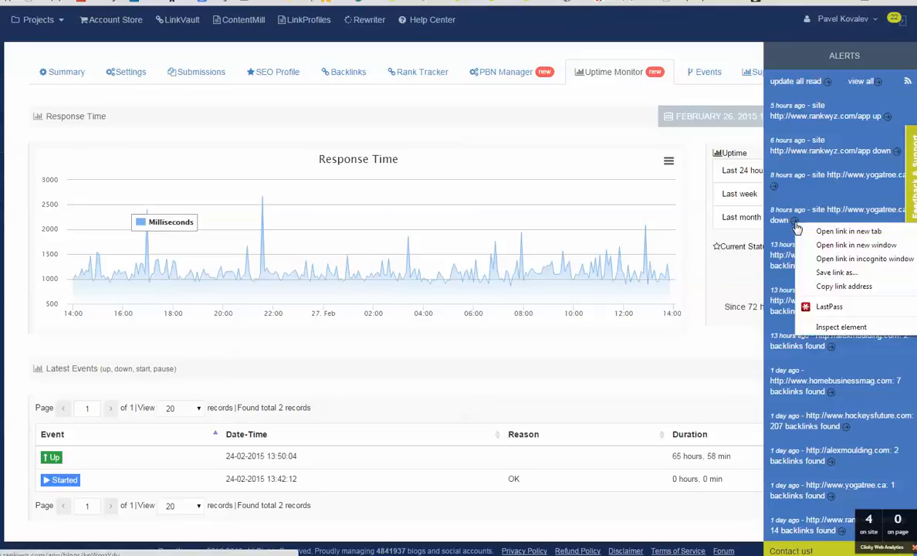
click(847, 231)
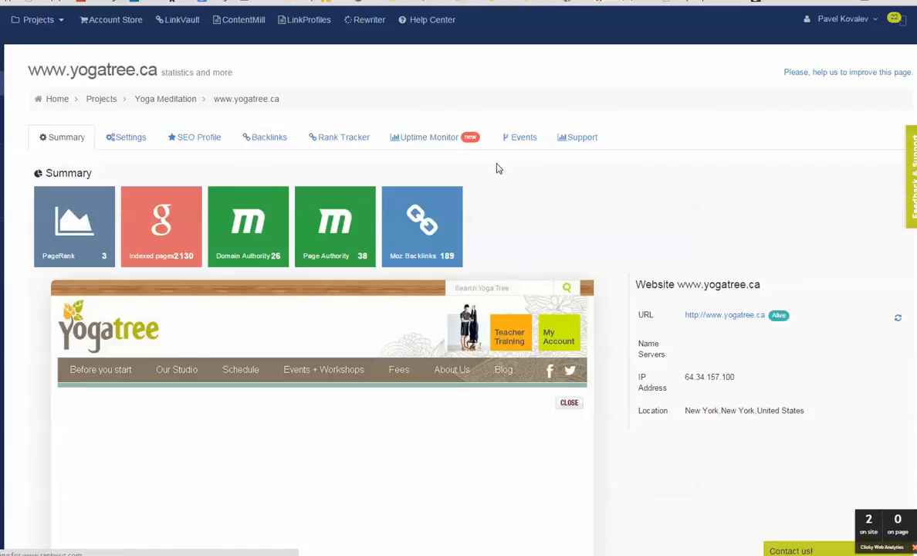
click(430, 136)
scroll(510, 177, down, 3)
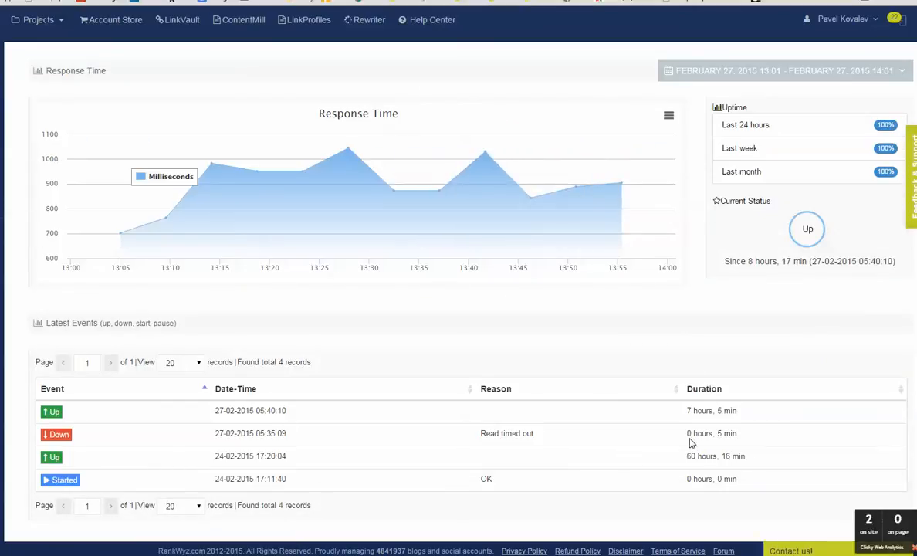
scroll(690, 385, up, 3)
scroll(263, 347, down, 3)
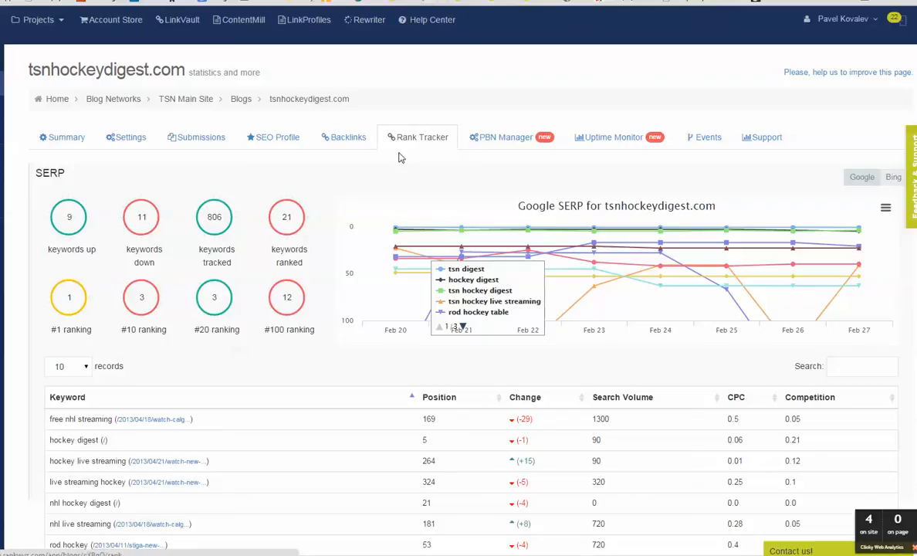
mouse_move(659, 230)
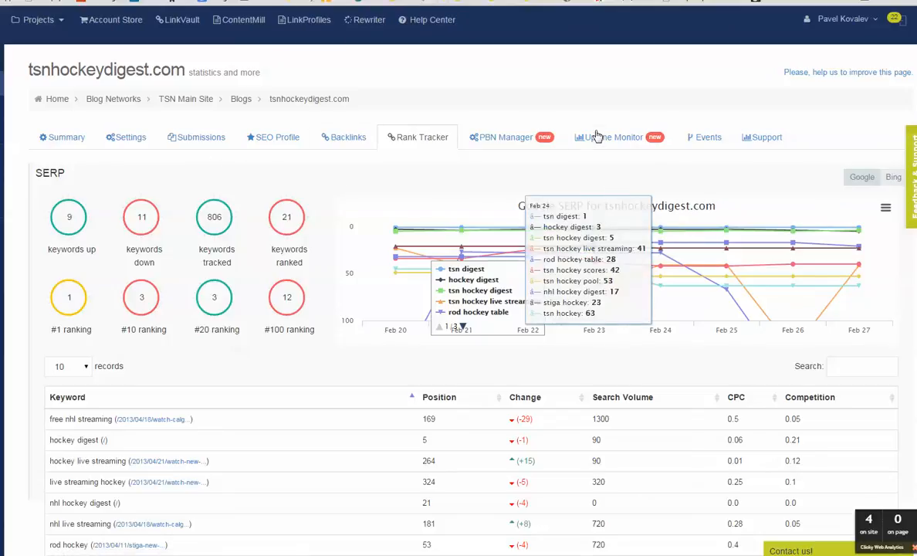
Review the site's uptime monitoring page, then switch to the PBN Manager presentation
click(128, 137)
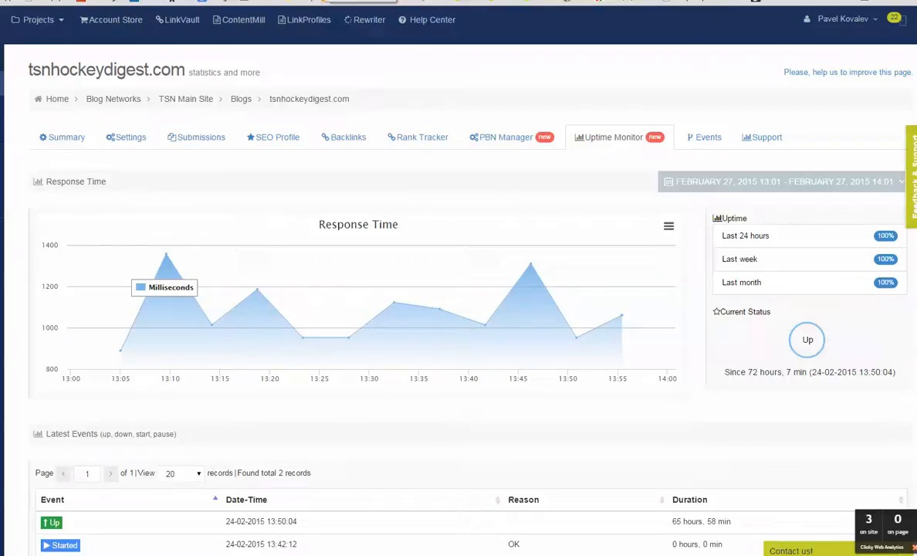
key(alt+Tab)
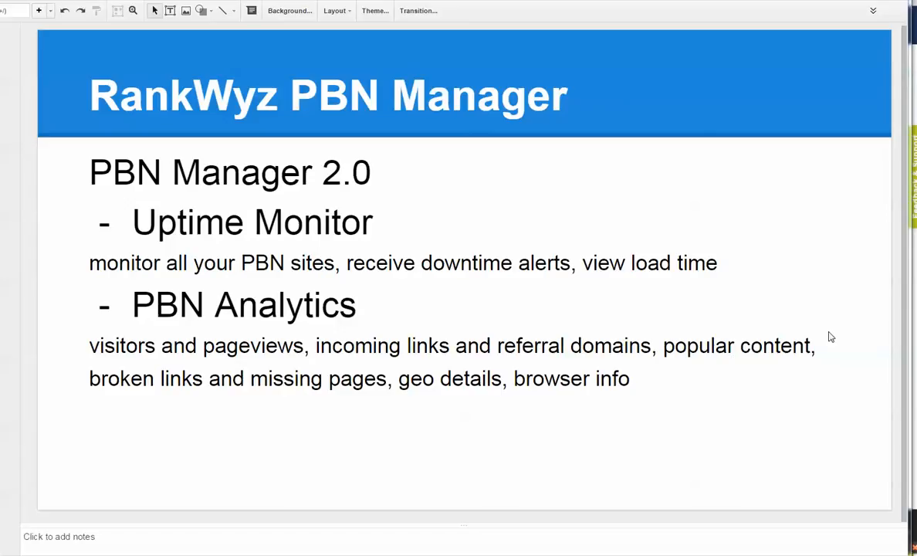
Select and deselect the slide's PBN Manager feature list text
click(643, 380)
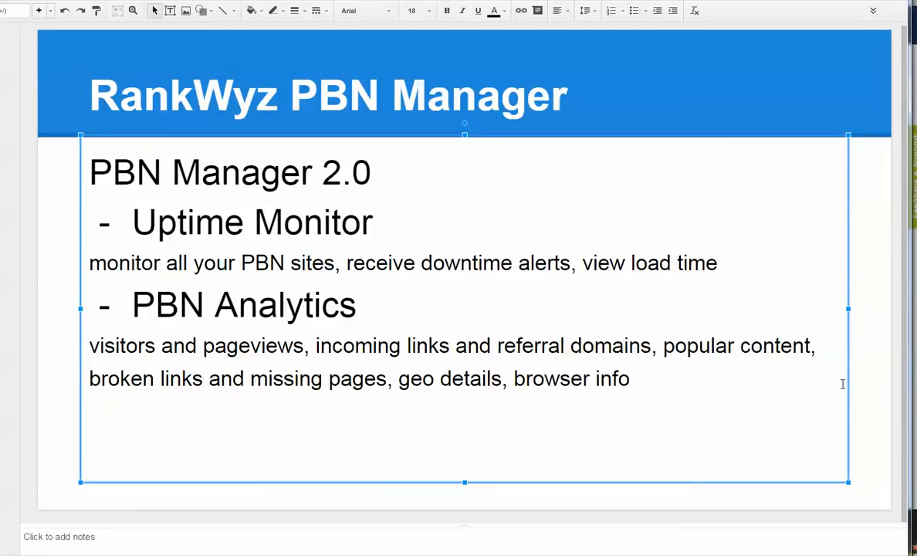
click(870, 392)
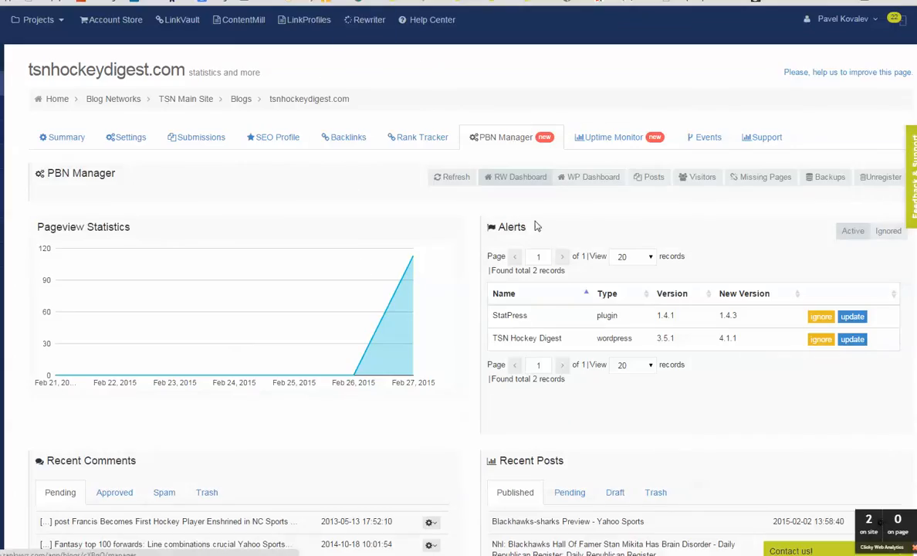
Show the site's visitor analytics with pageviews, links, content, countries and browsers for Feb 26–27, 2015
click(648, 177)
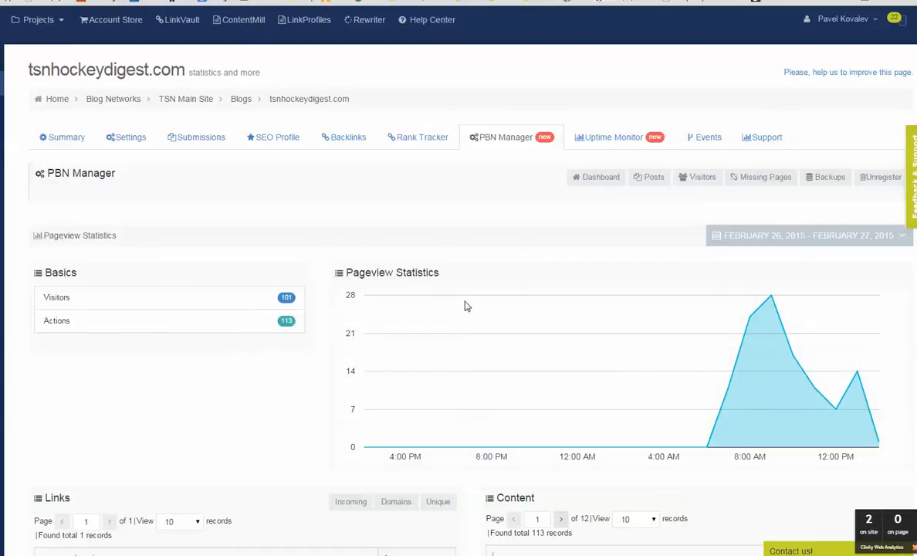
scroll(544, 290, down, 2)
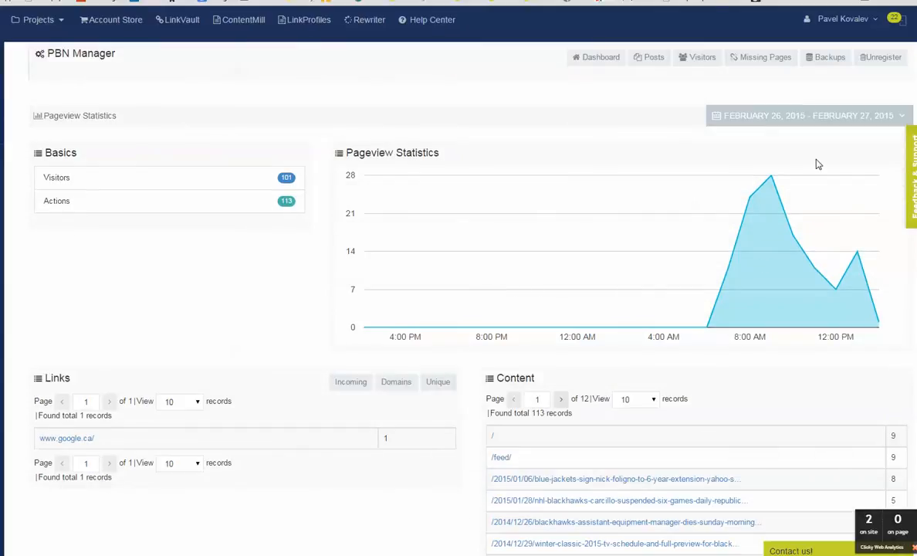
scroll(846, 272, down, 3)
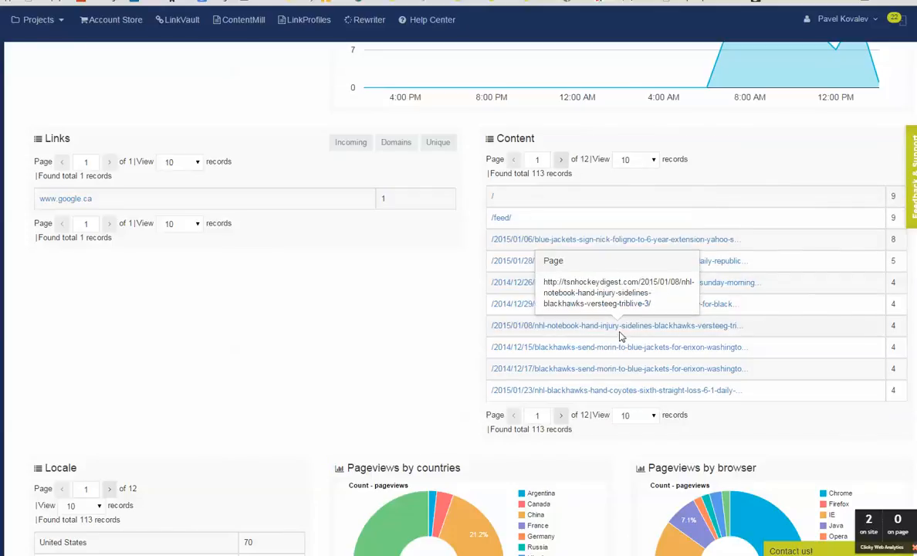
scroll(621, 302, down, 3)
scroll(232, 324, down, 2)
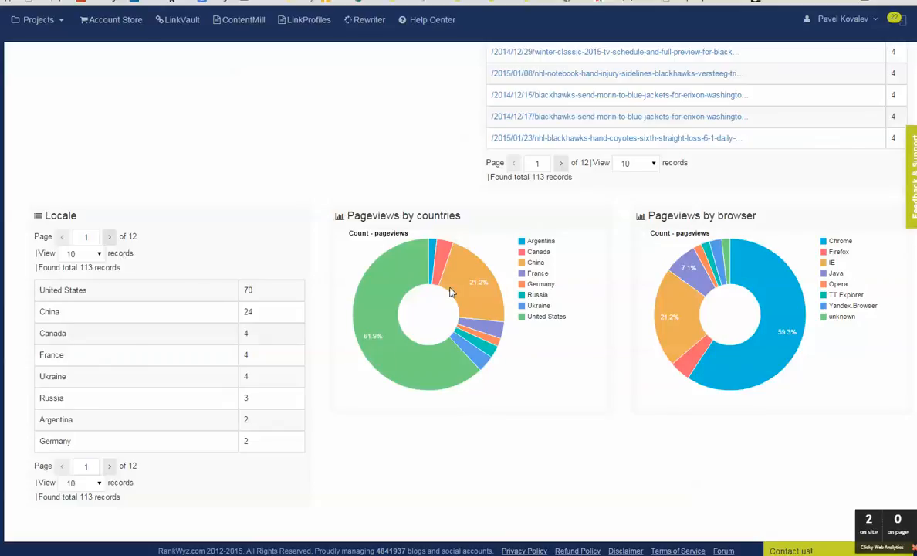
mouse_move(382, 340)
scroll(756, 309, up, 4)
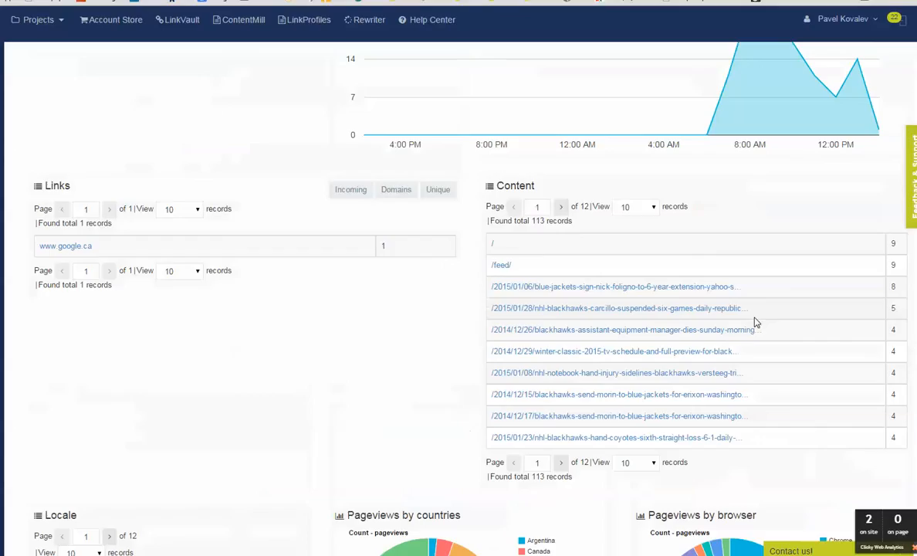
scroll(329, 320, up, 5)
scroll(328, 320, up, 5)
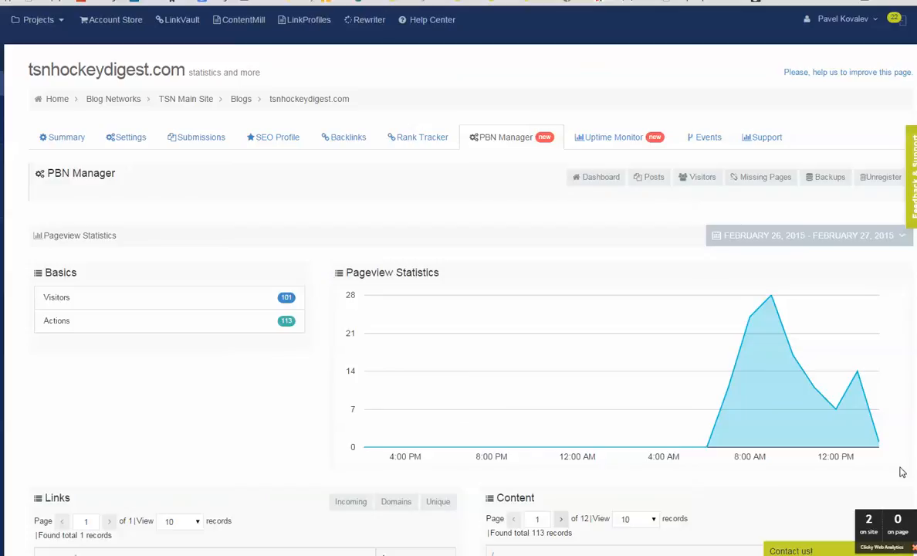
Set the statistics date range to Last 7 Days, Feb 21–27, 2015
click(864, 239)
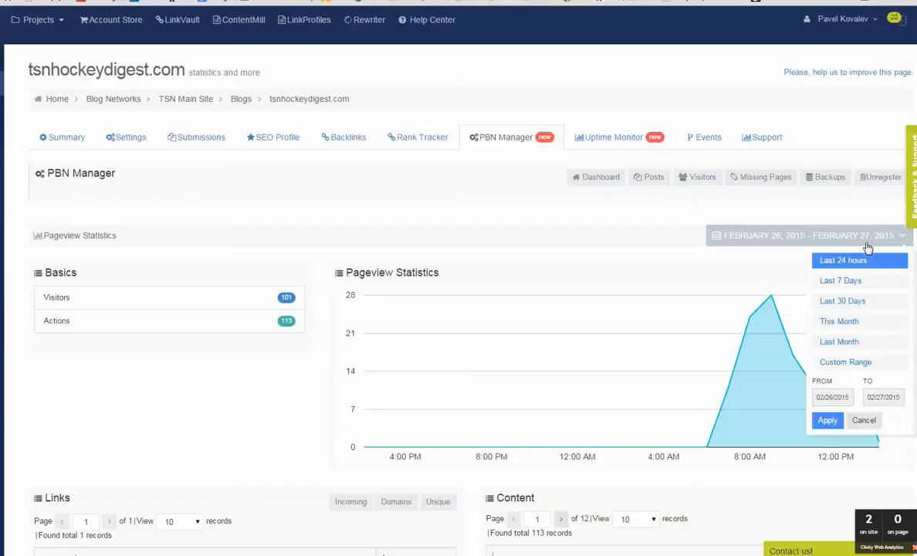
click(859, 246)
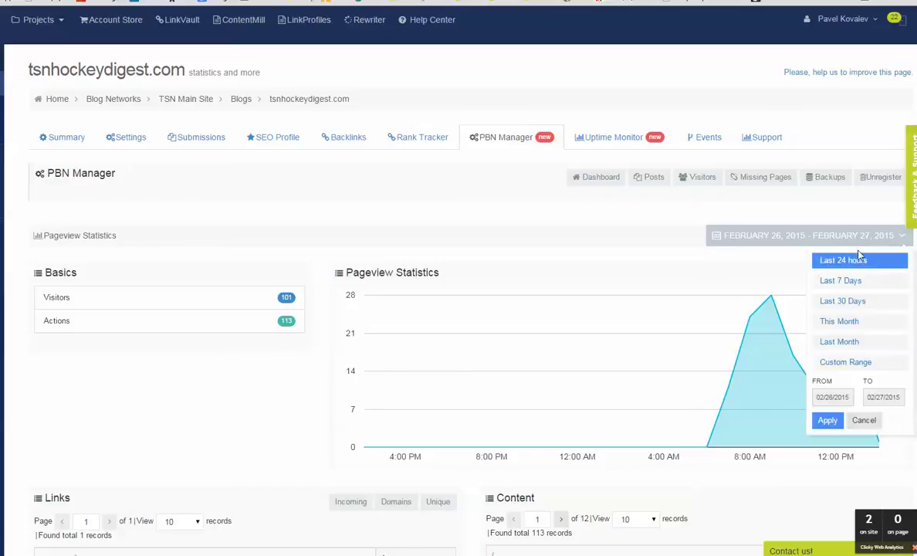
click(841, 280)
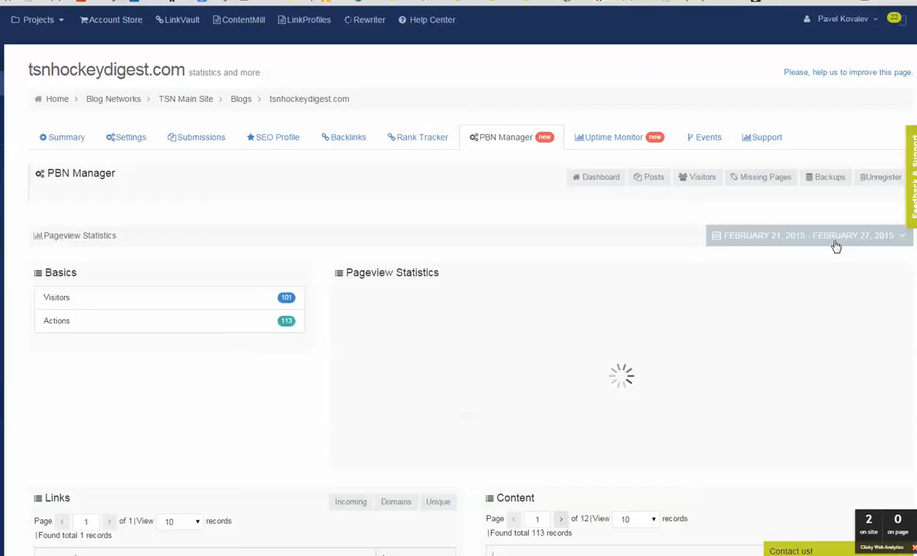
click(836, 239)
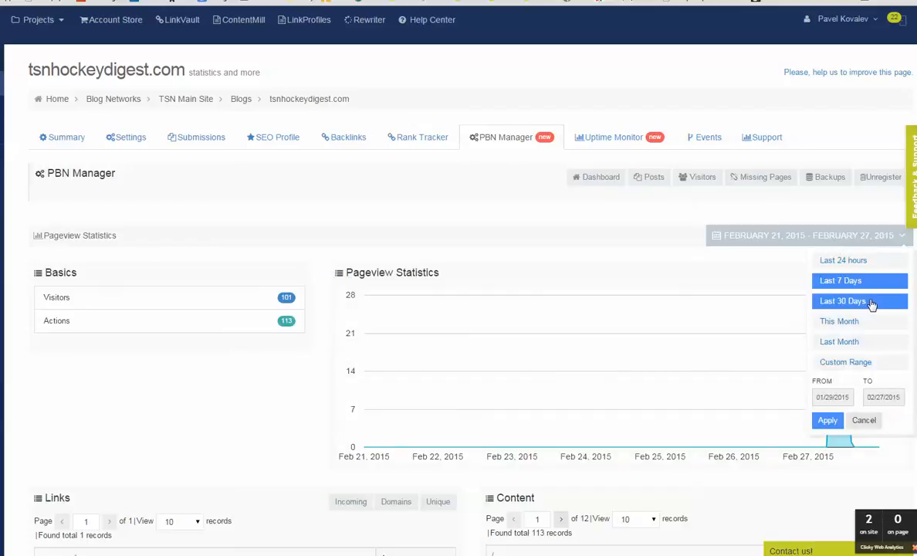
click(242, 380)
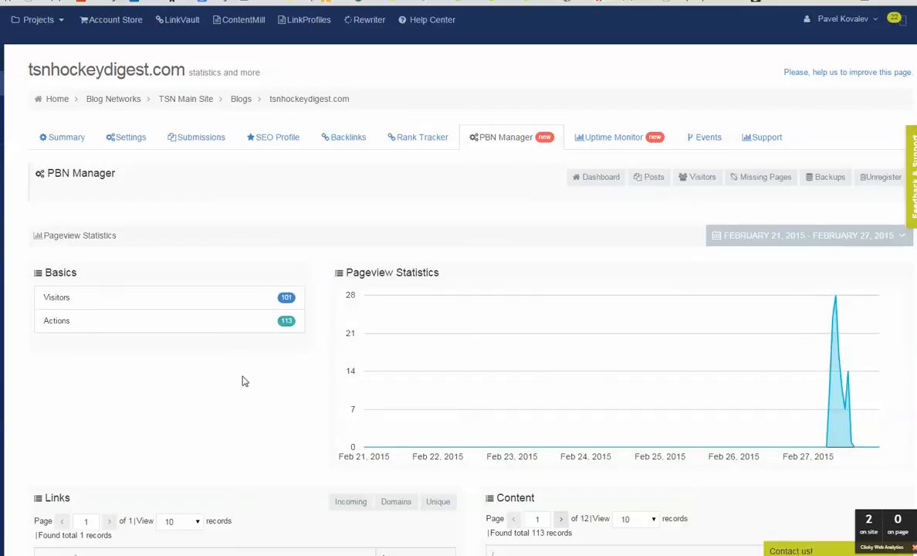
scroll(241, 381, down, 3)
scroll(241, 380, down, 3)
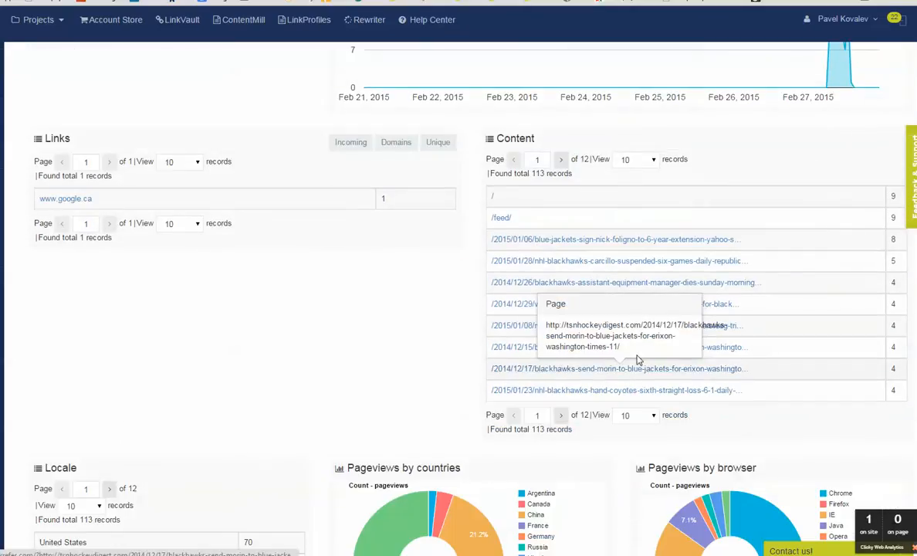
scroll(637, 359, down, 3)
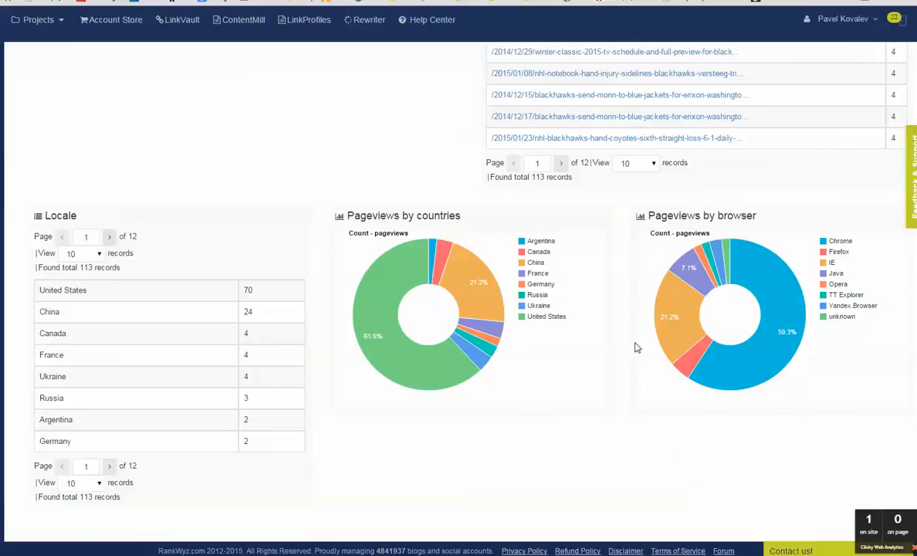
scroll(595, 357, up, 5)
scroll(595, 357, up, 1)
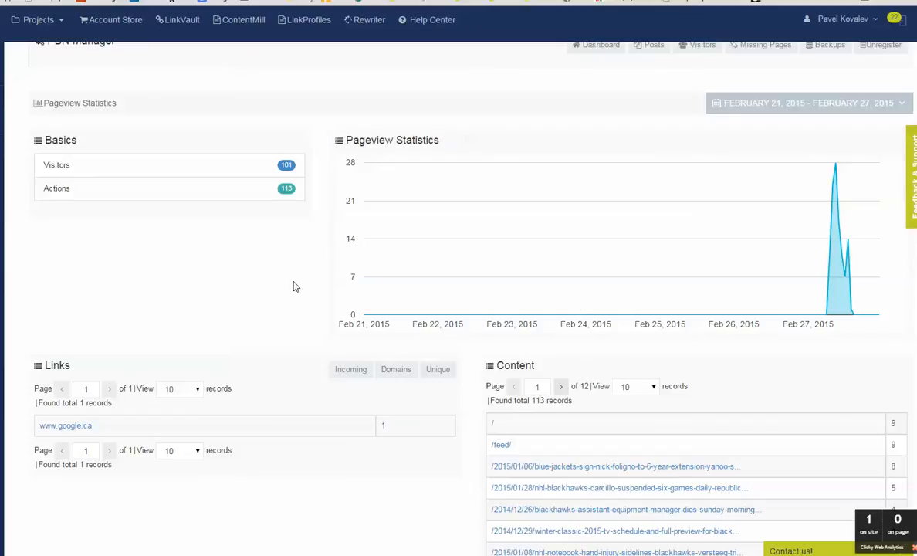
scroll(253, 294, up, 2)
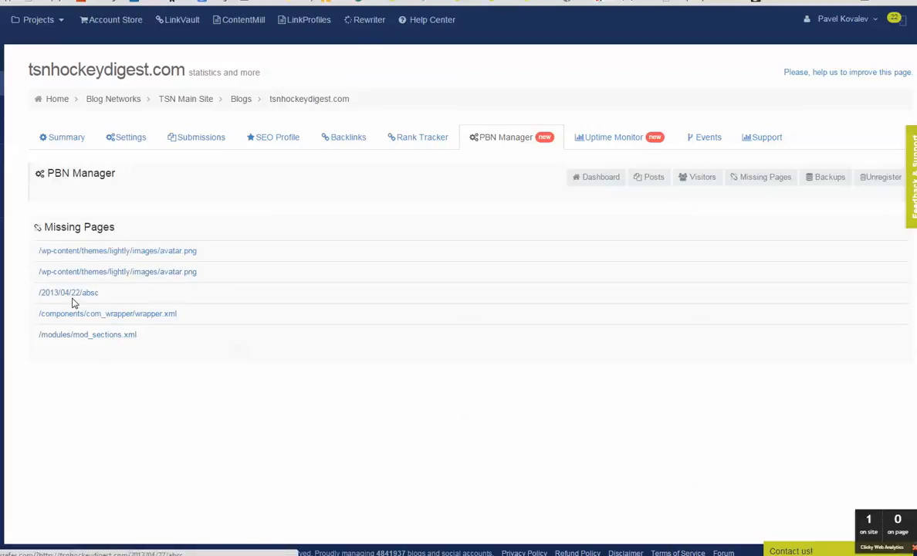
Load a non-existent page on the live TSN Hockey Digest site to trigger a 404 error
click(335, 2)
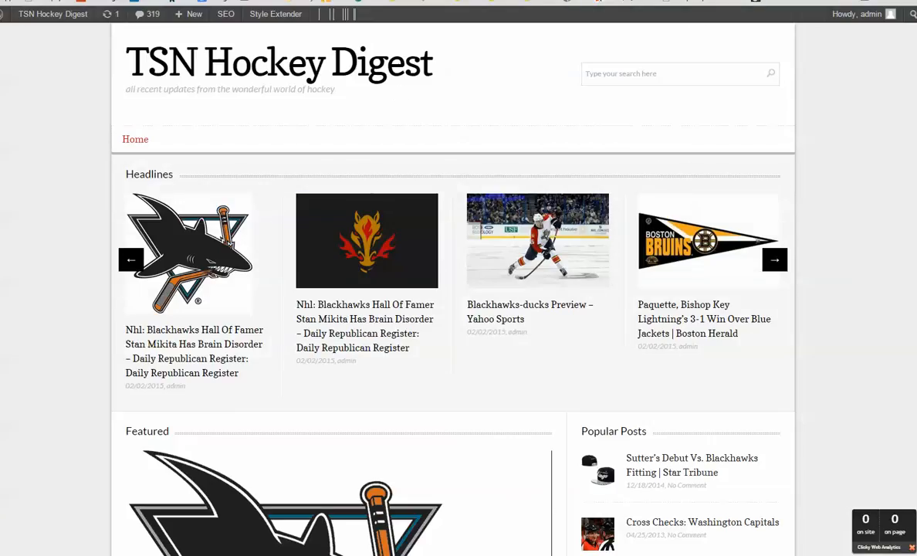
key(ctrl+l)
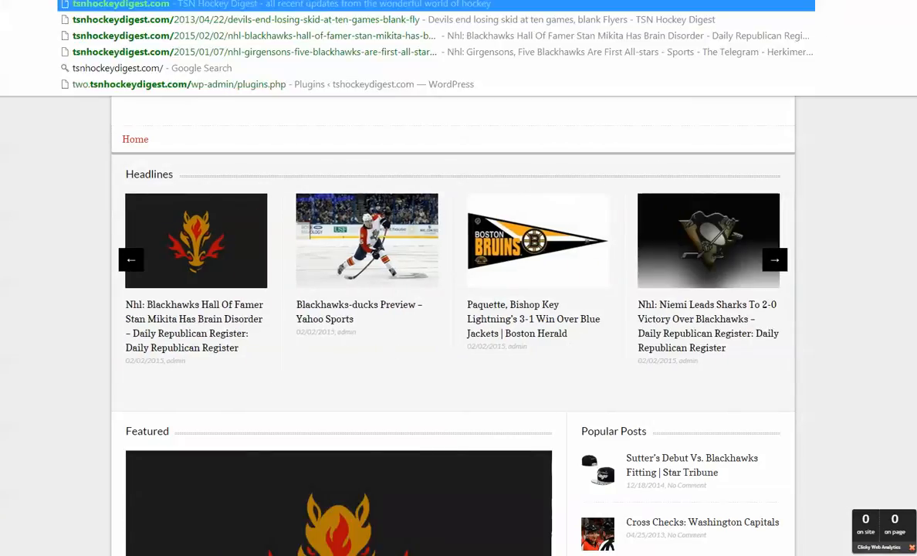
text(/not)
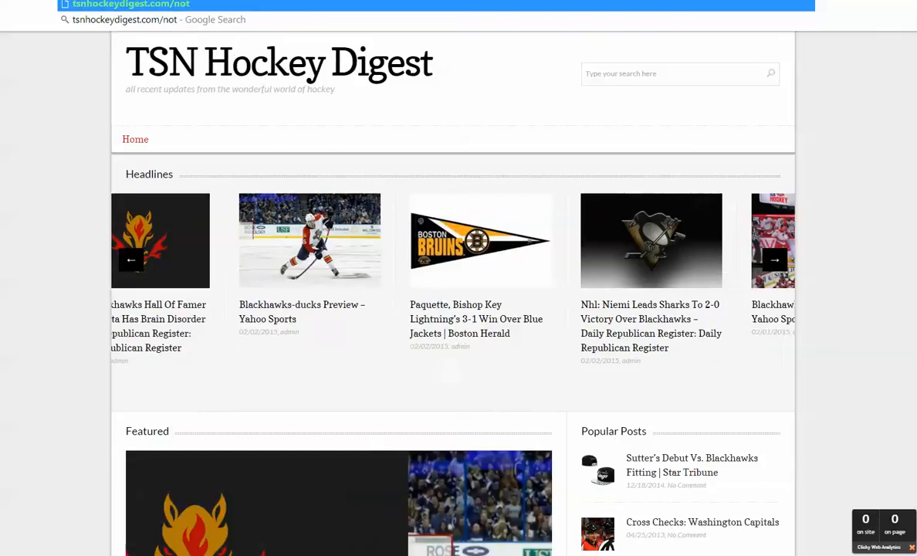
text(-existing-)
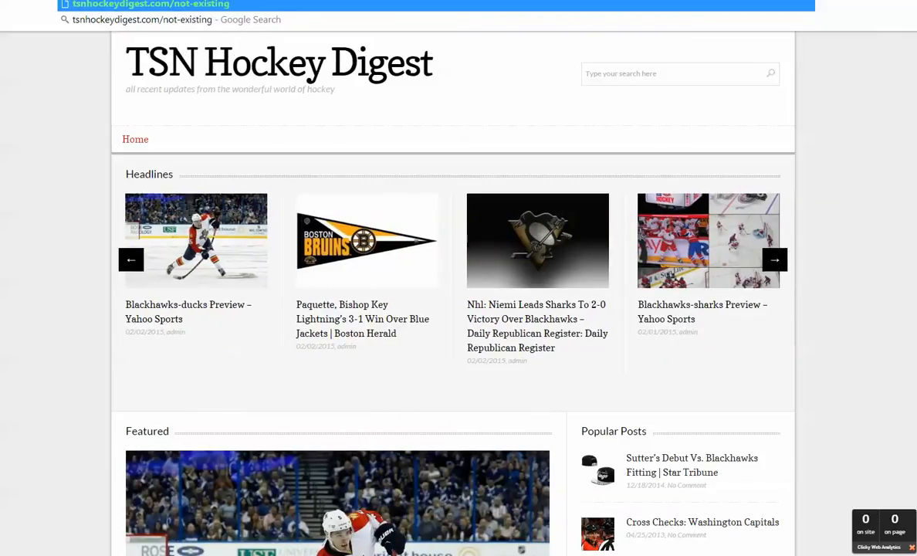
text(age)
key(Return)
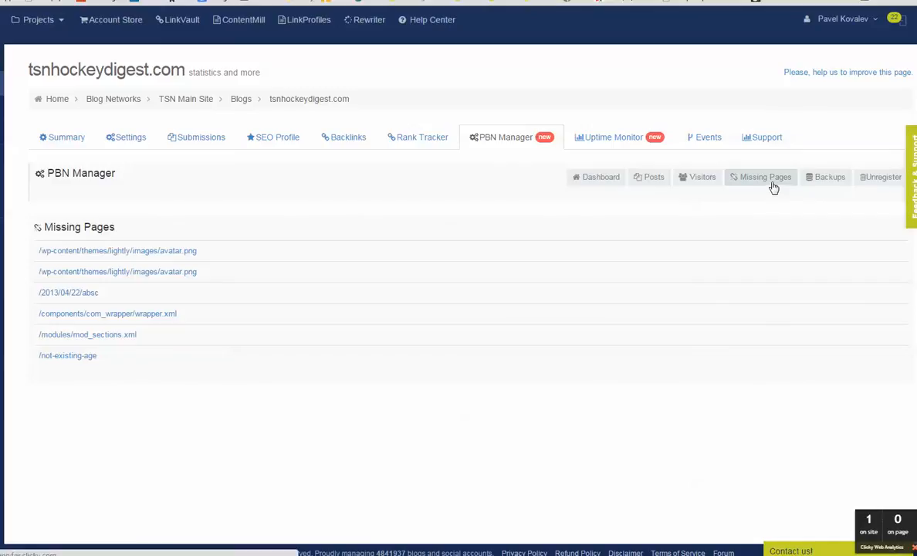
Refresh Missing Pages to reveal /not-existing-age, then return to the PBN Manager 2.0 slides
click(774, 183)
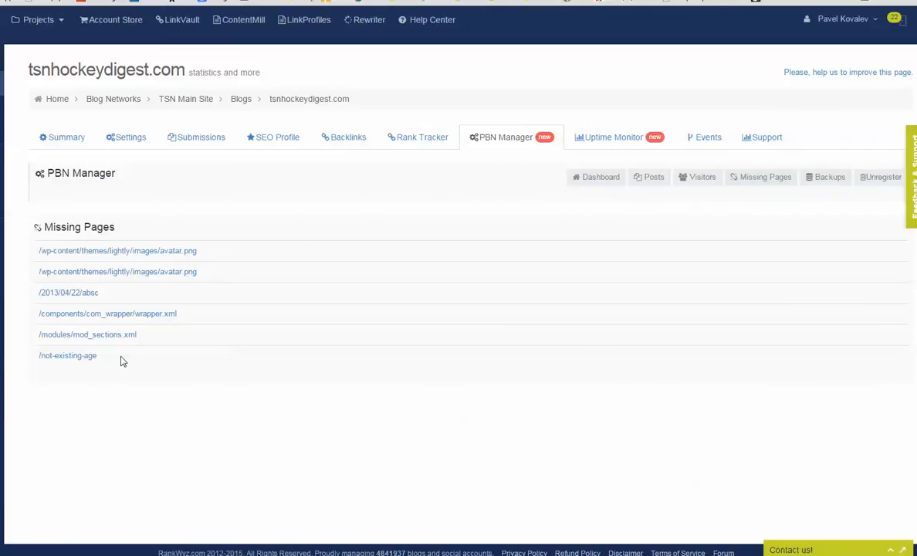
drag(98, 355, 38, 356)
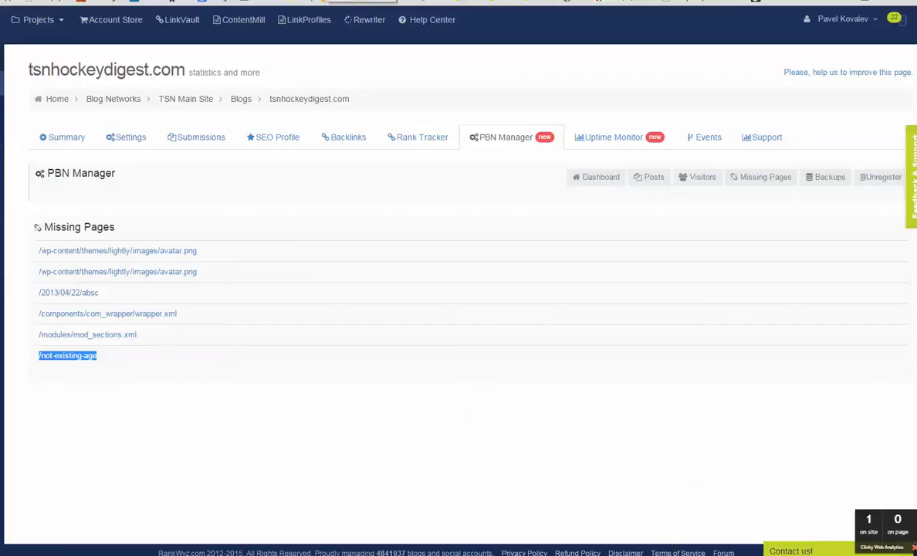
key(alt+Tab)
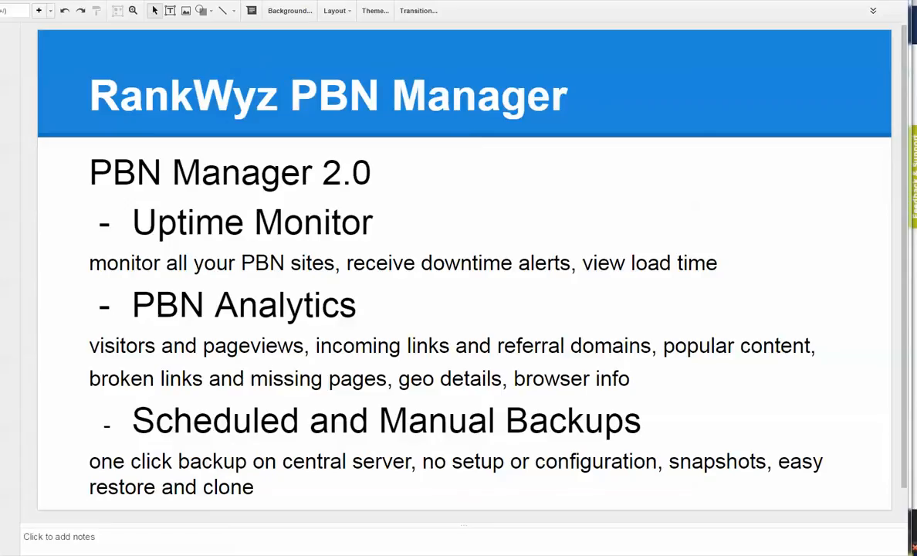
Return from the slides to the two.atpdigest.com blog summary in RankWyz
key(alt+Tab)
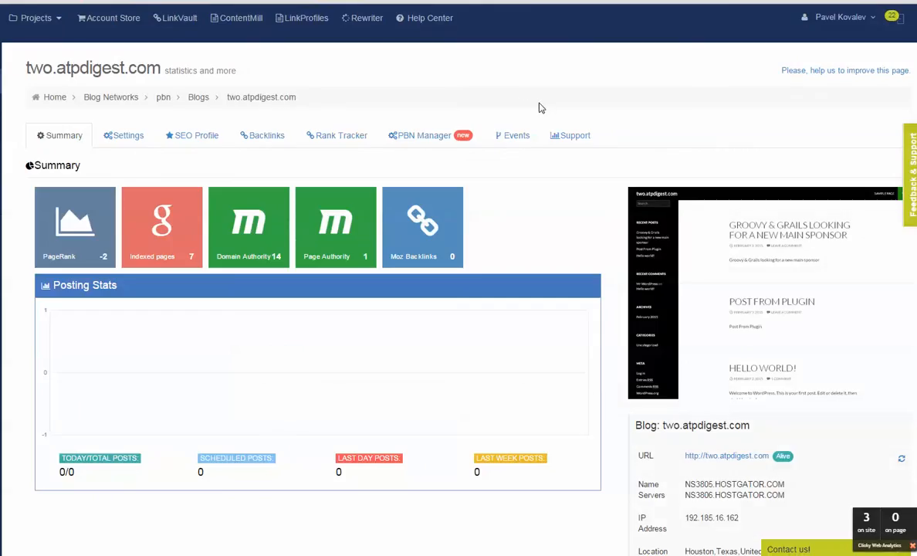
Create two manual full backups of two.atpdigest.com from the PBN Manager Backups list
click(421, 135)
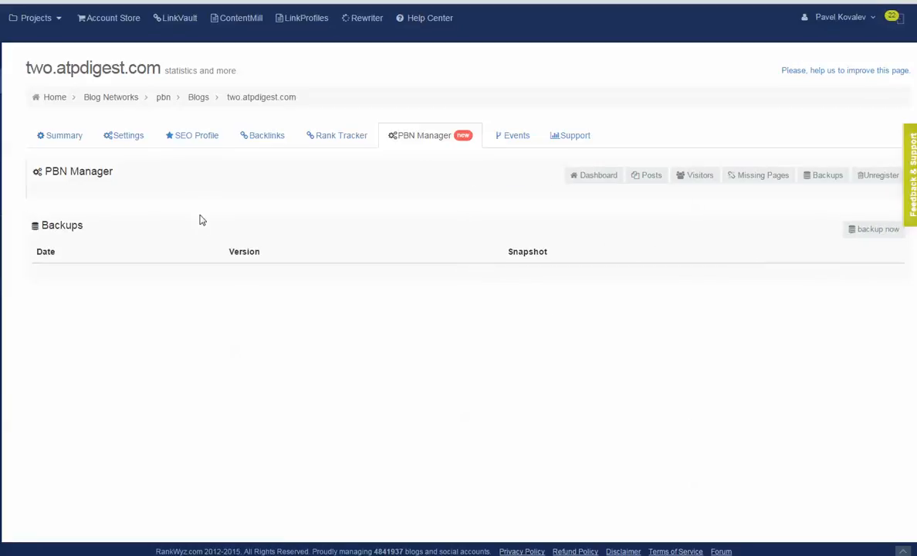
click(872, 229)
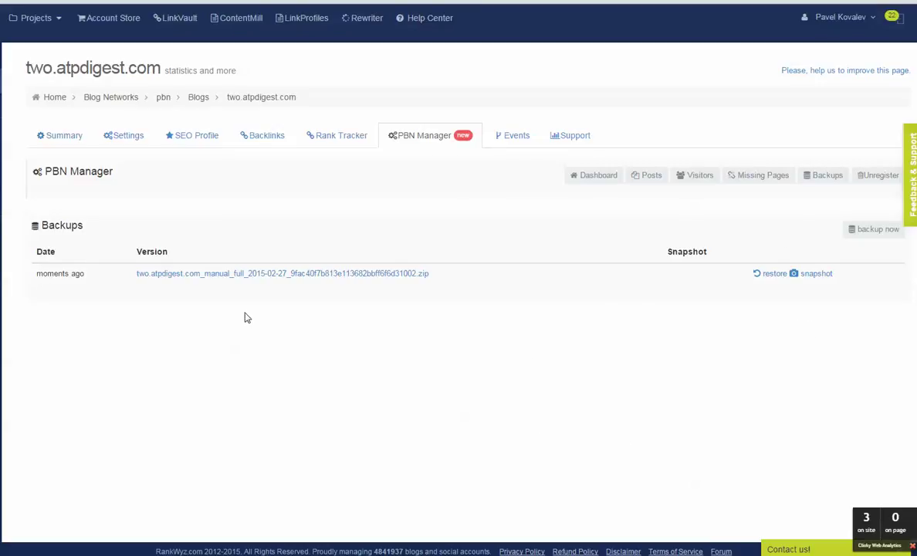
click(774, 273)
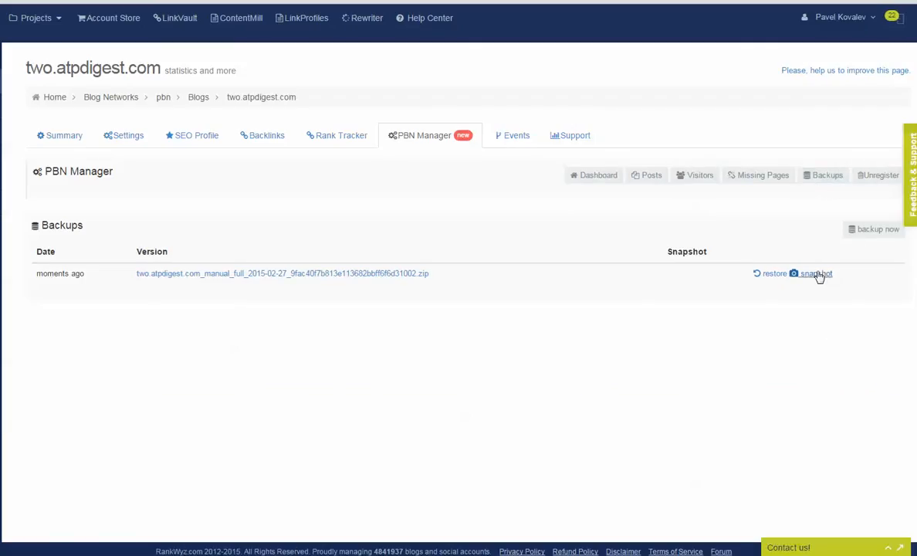
click(871, 228)
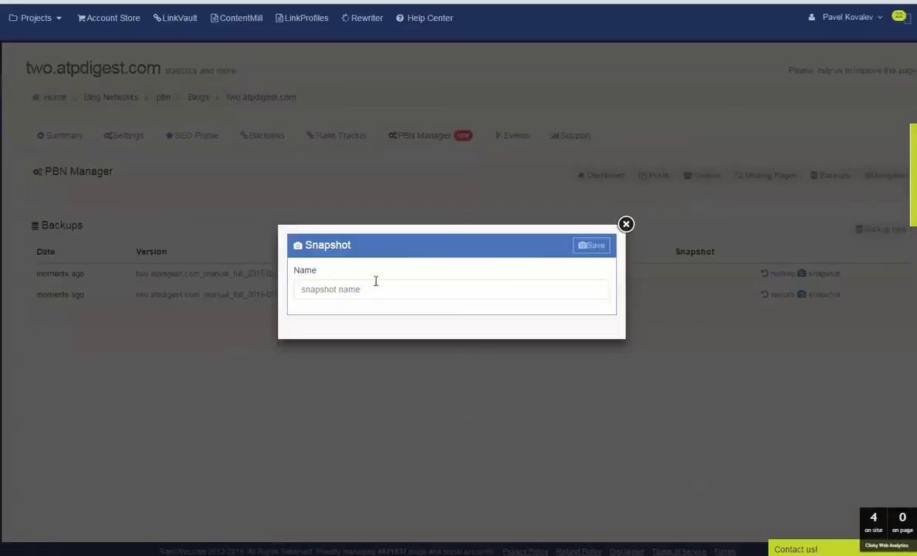
Turn the newest backup into a snapshot named 'before an update' and return to the dashboard
click(375, 289)
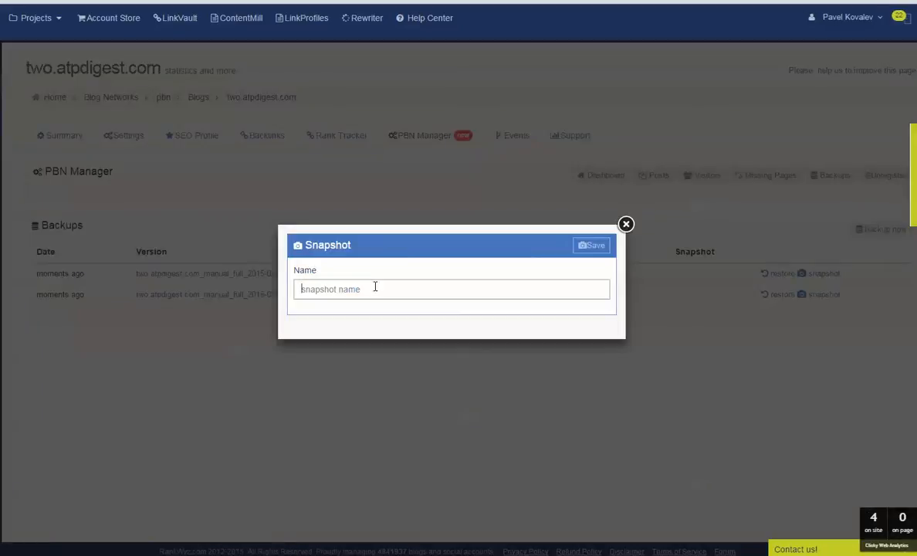
text(before an )
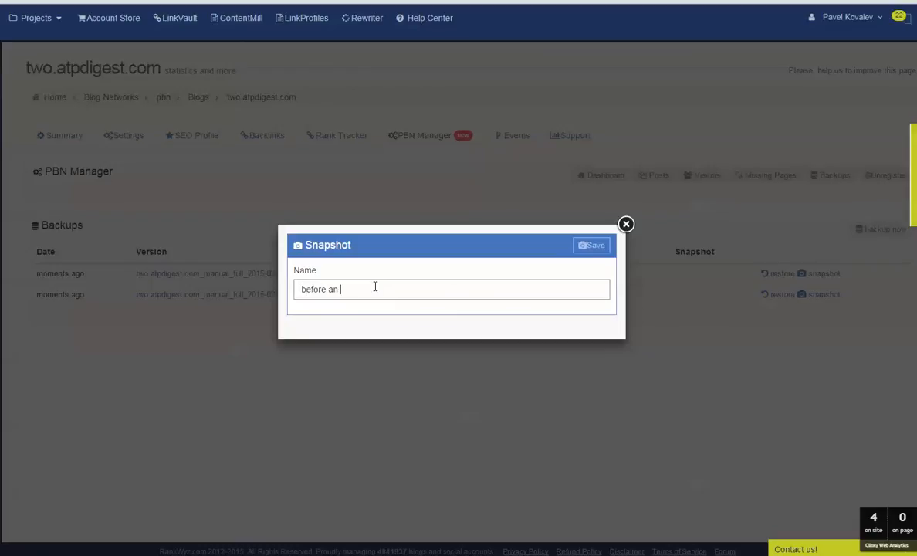
text(update)
key(Return)
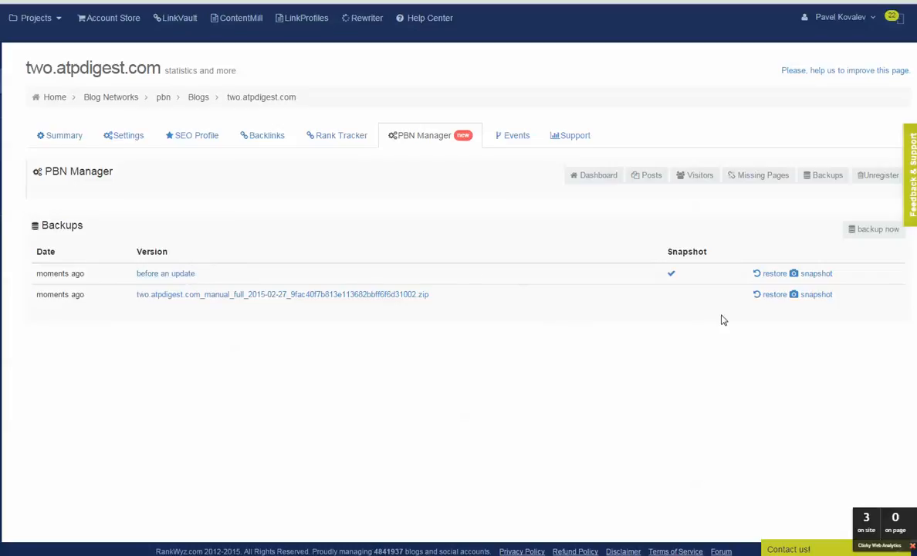
click(416, 135)
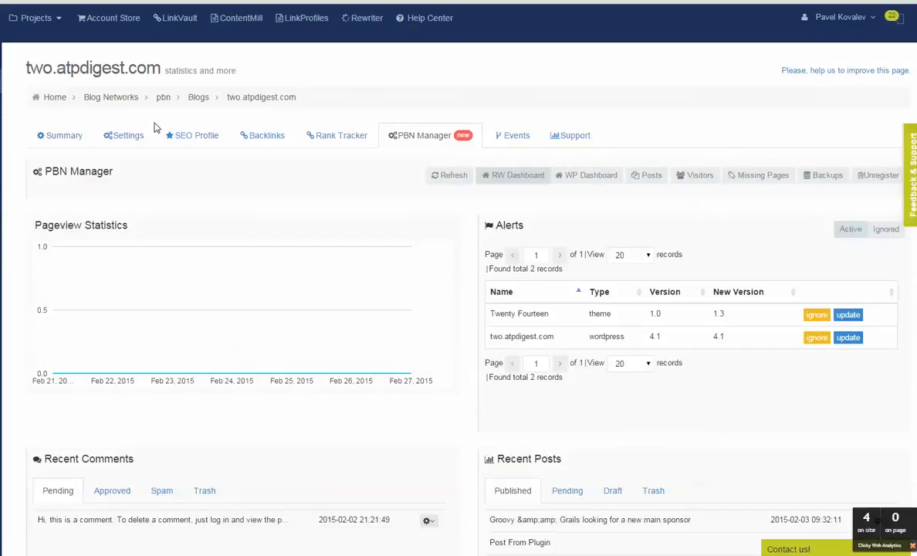
Browse SEO Profile and Rank Tracker, then show tsnhockeydigest.com's visitor analytics with 102 visitors and 116 actions
click(195, 139)
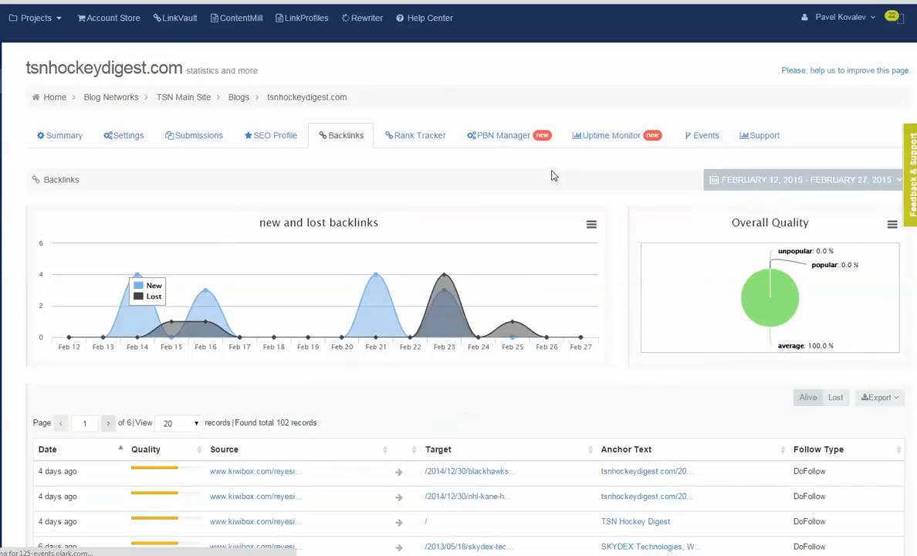
click(414, 139)
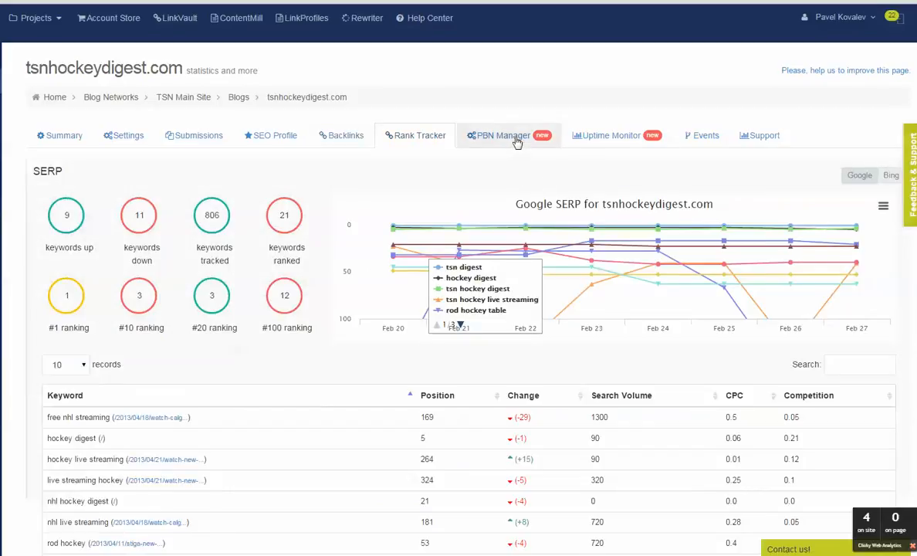
click(501, 135)
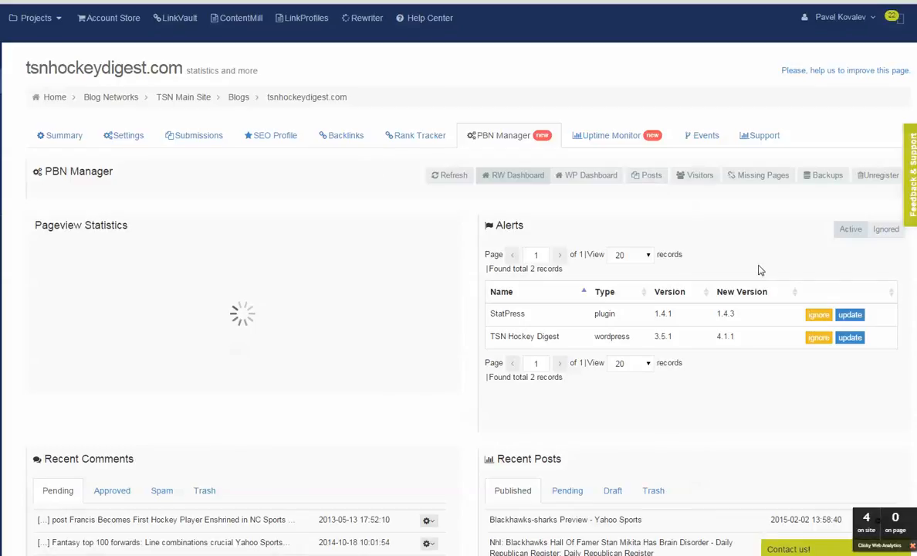
scroll(733, 286, down, 2)
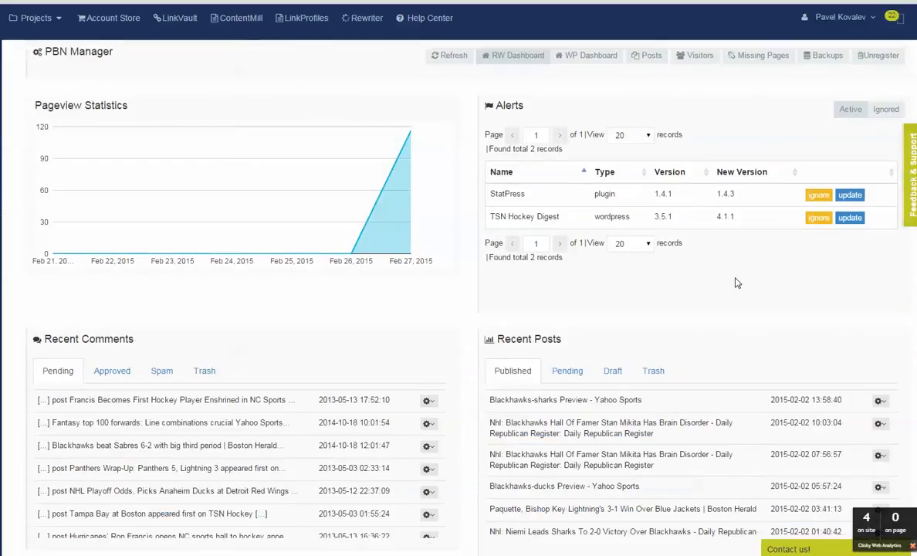
scroll(517, 339, up, 2)
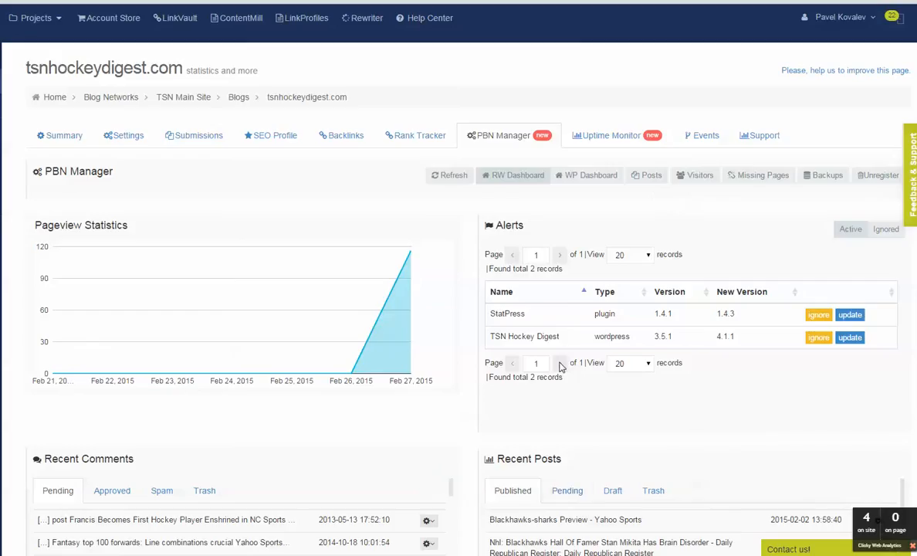
click(648, 175)
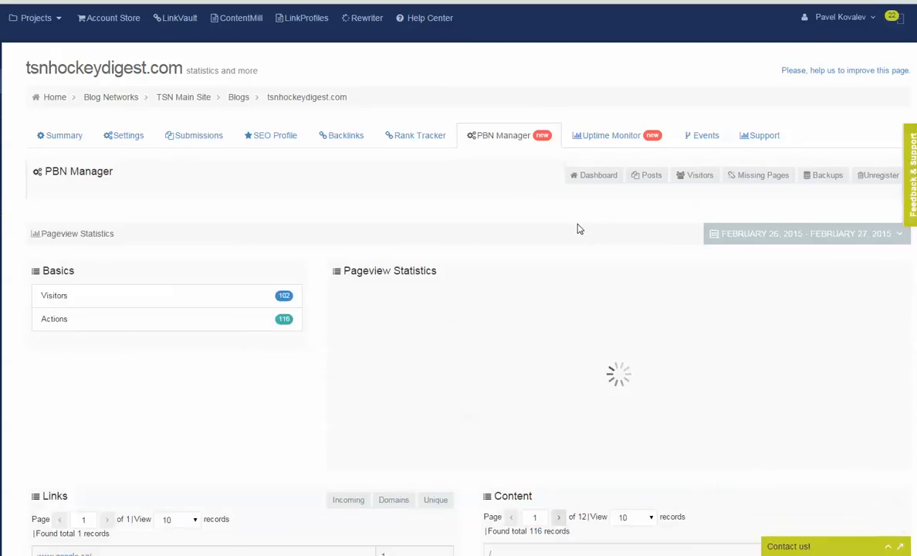
scroll(376, 201, down, 5)
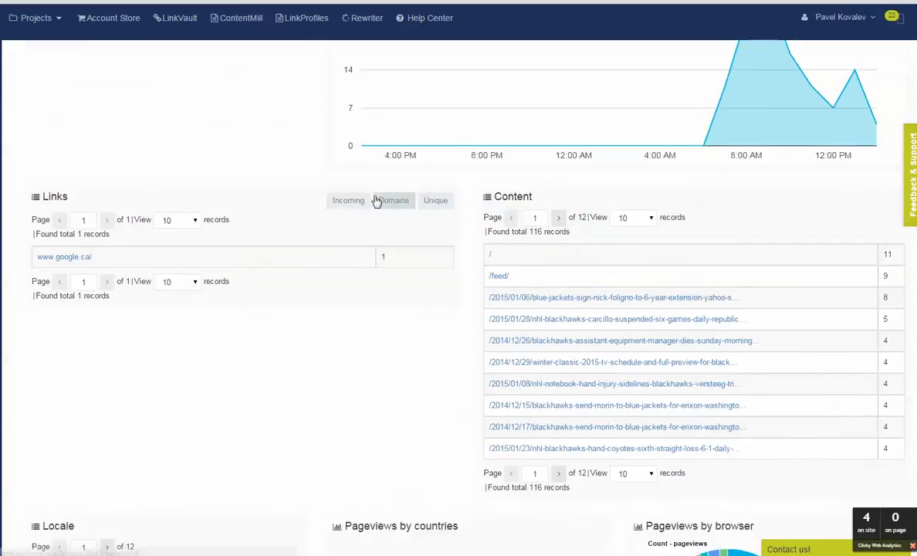
scroll(375, 200, down, 5)
scroll(375, 201, up, 5)
scroll(376, 201, up, 3)
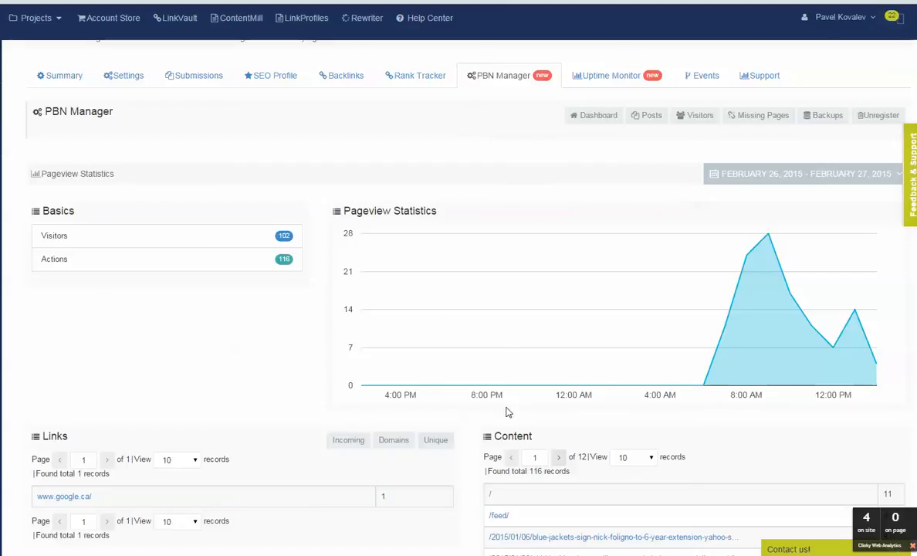
scroll(471, 383, up, 2)
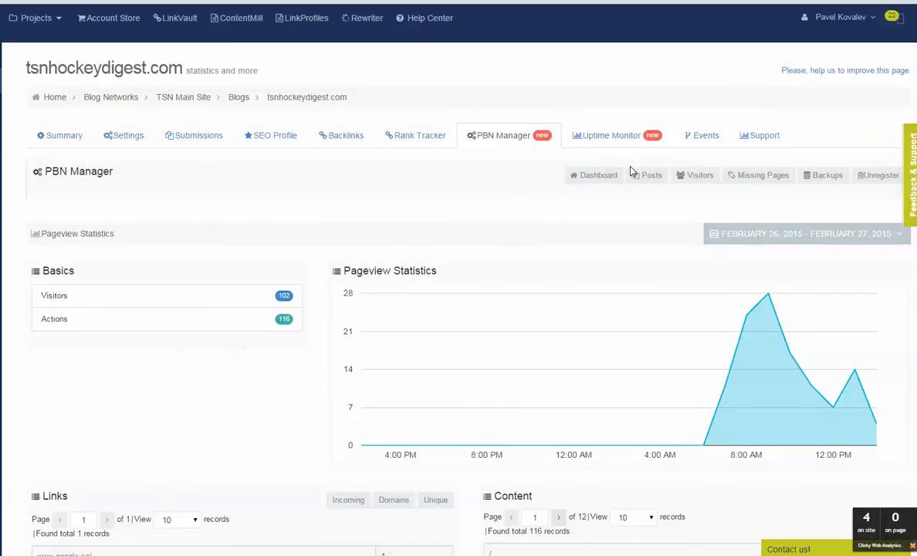
Review the Uptime Monitor's 100% uptime, then show the Rank Tracker overview with 806 keywords tracked
click(609, 135)
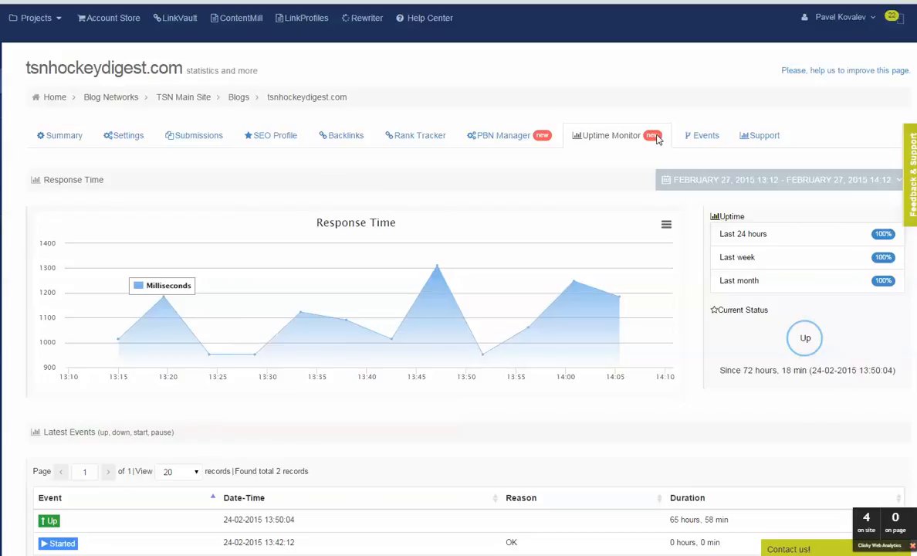
click(602, 137)
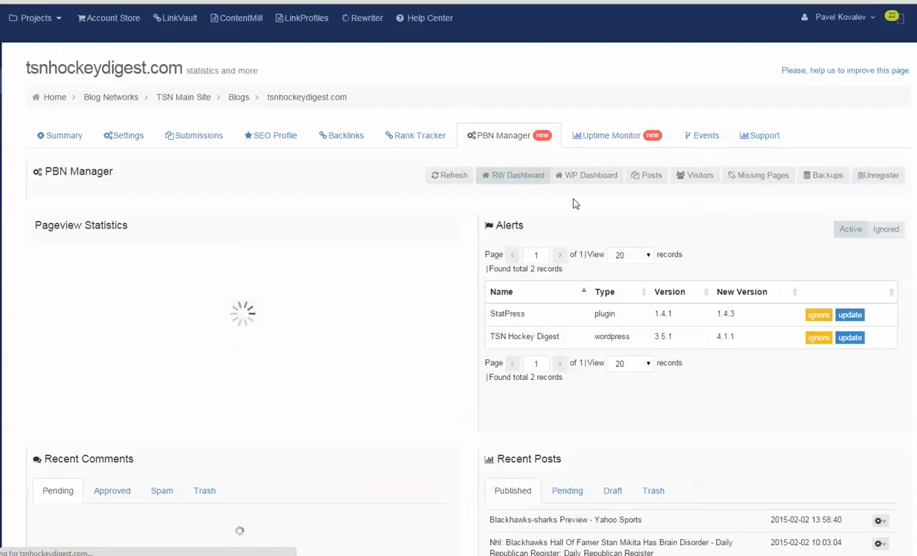
click(617, 137)
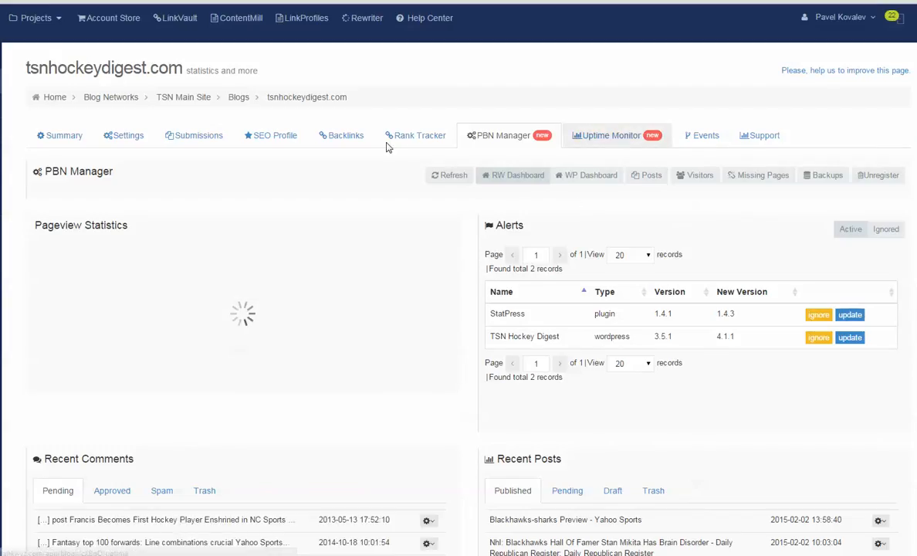
click(494, 136)
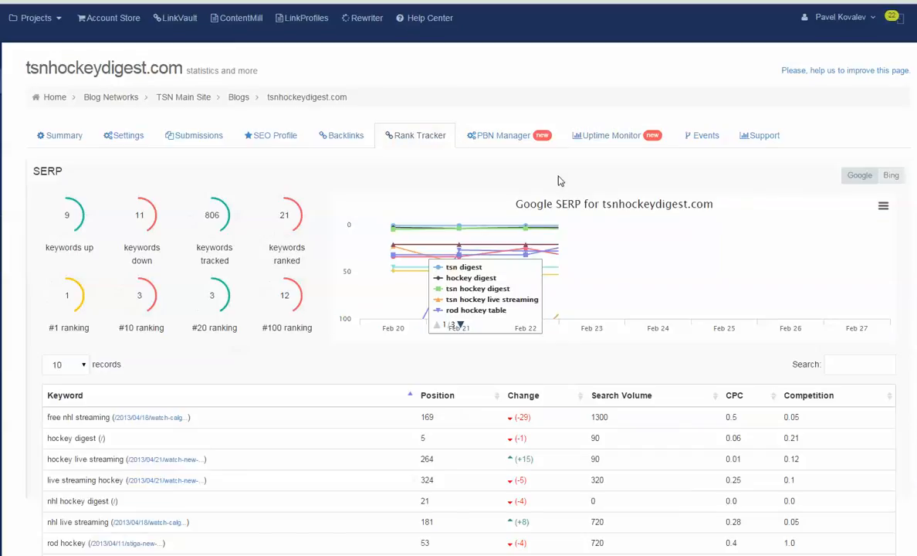